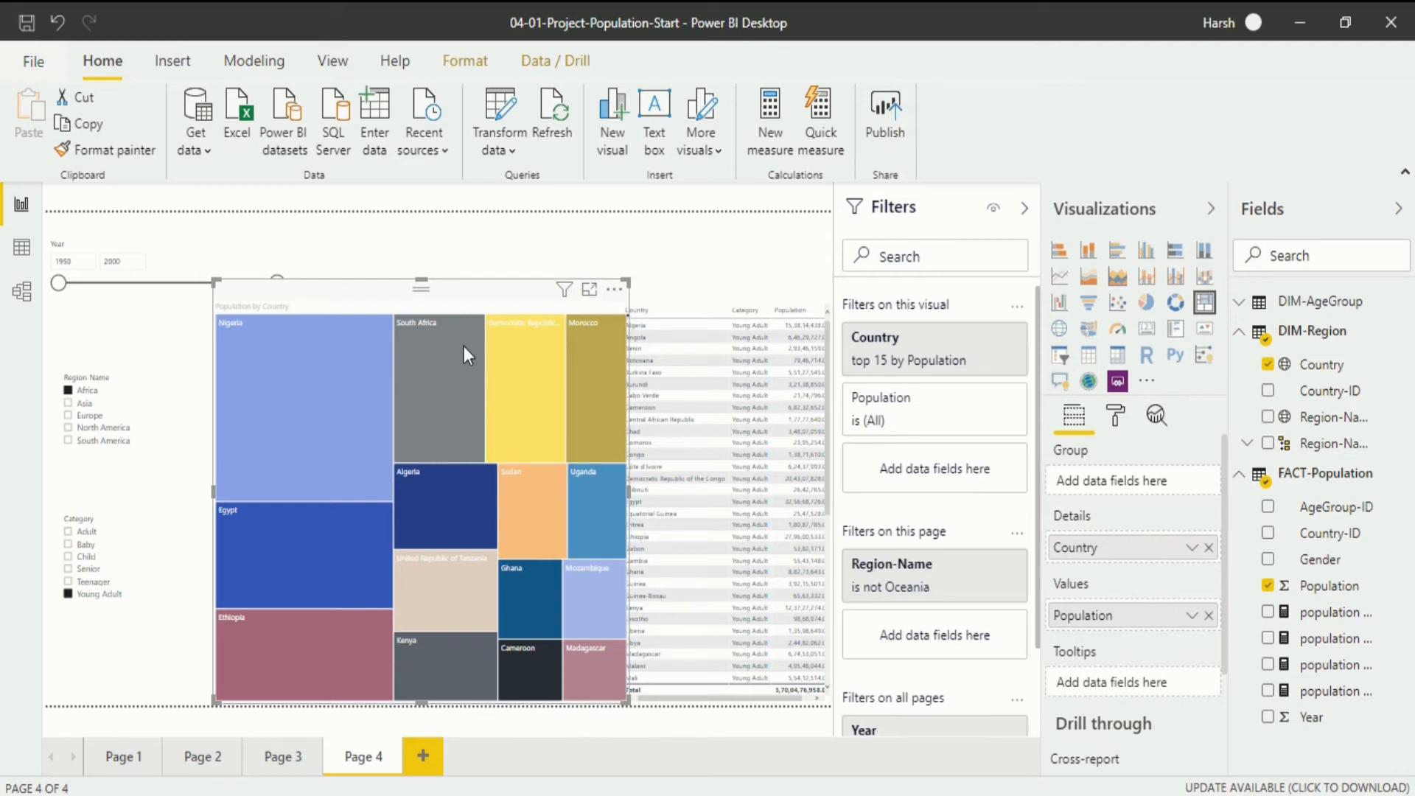
# Add a new report page and rename it "Create card"
pyautogui.moveTo(464, 344)
pyautogui.click(424, 755)
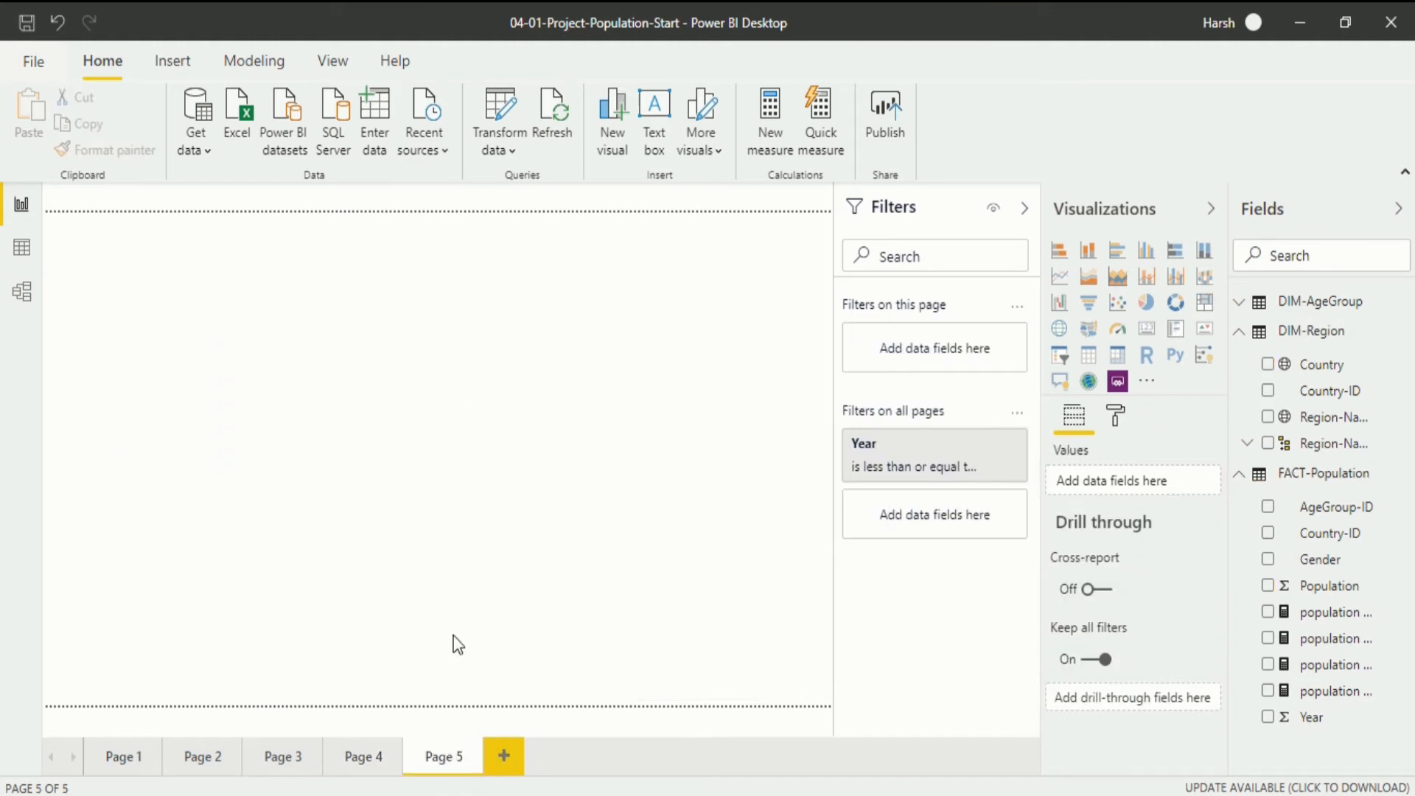
pyautogui.doubleClick(459, 755)
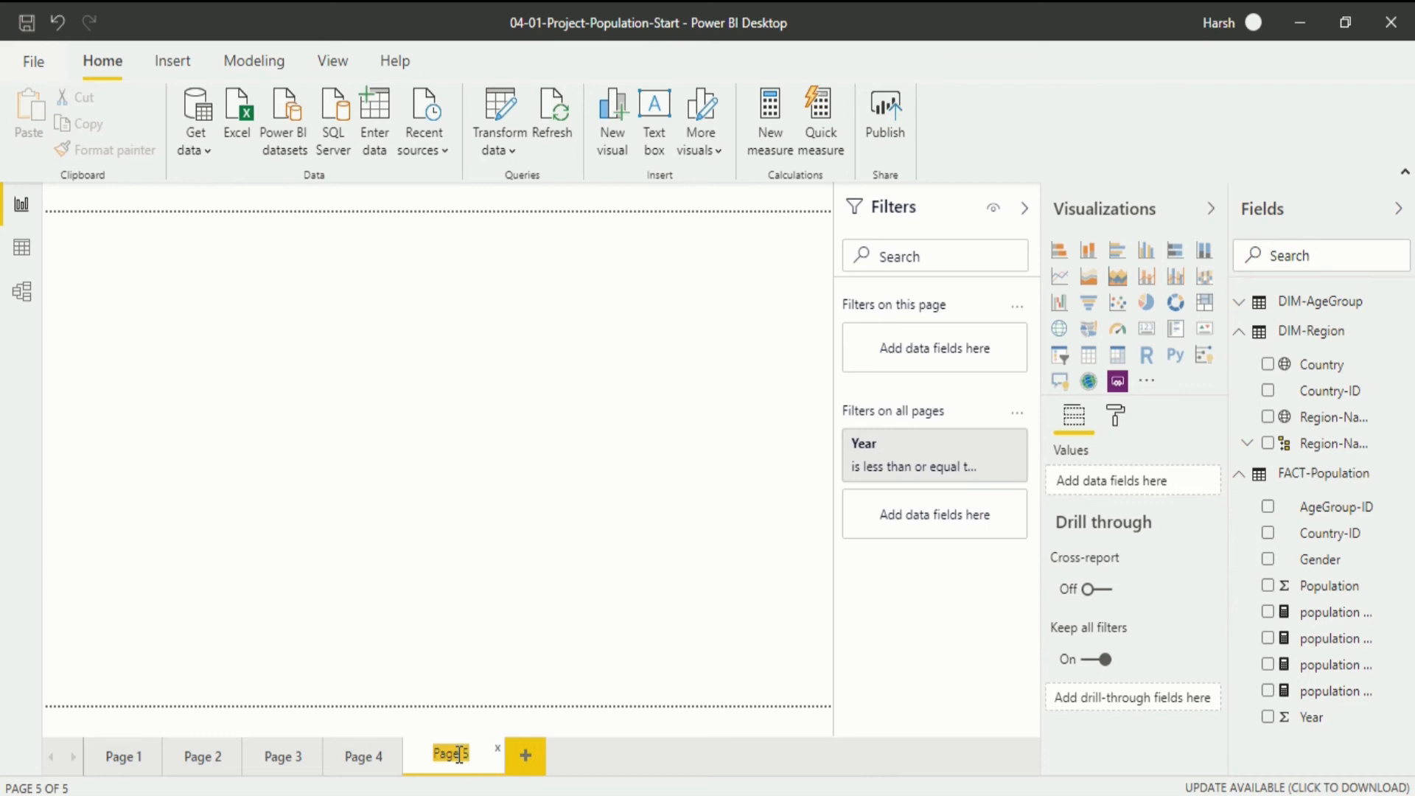
pyautogui.write('dreate card')
pyautogui.press('Return')
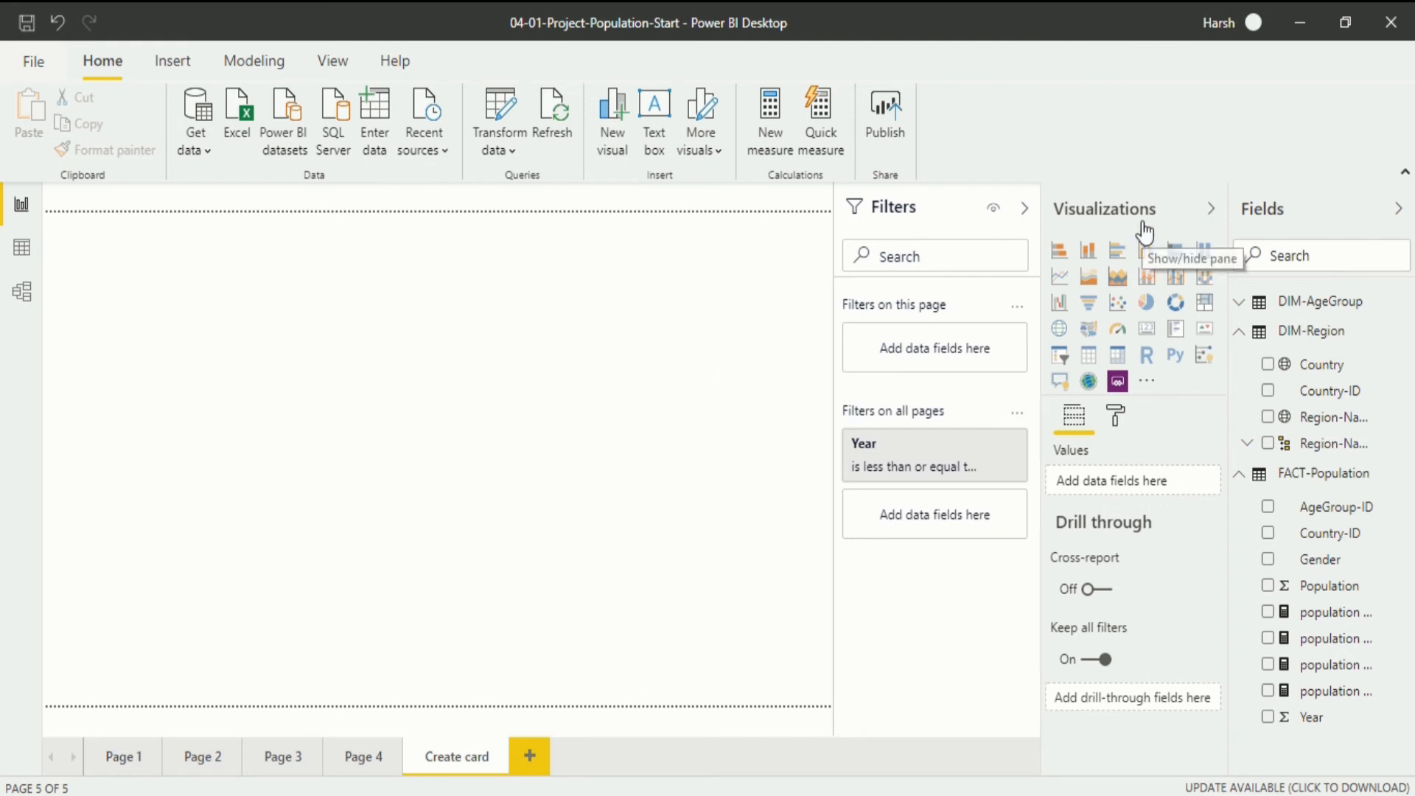
# Insert a card visual near the page's upper-left corner, make it slightly wider and shorter, and assign the Population field to it
pyautogui.click(1150, 336)
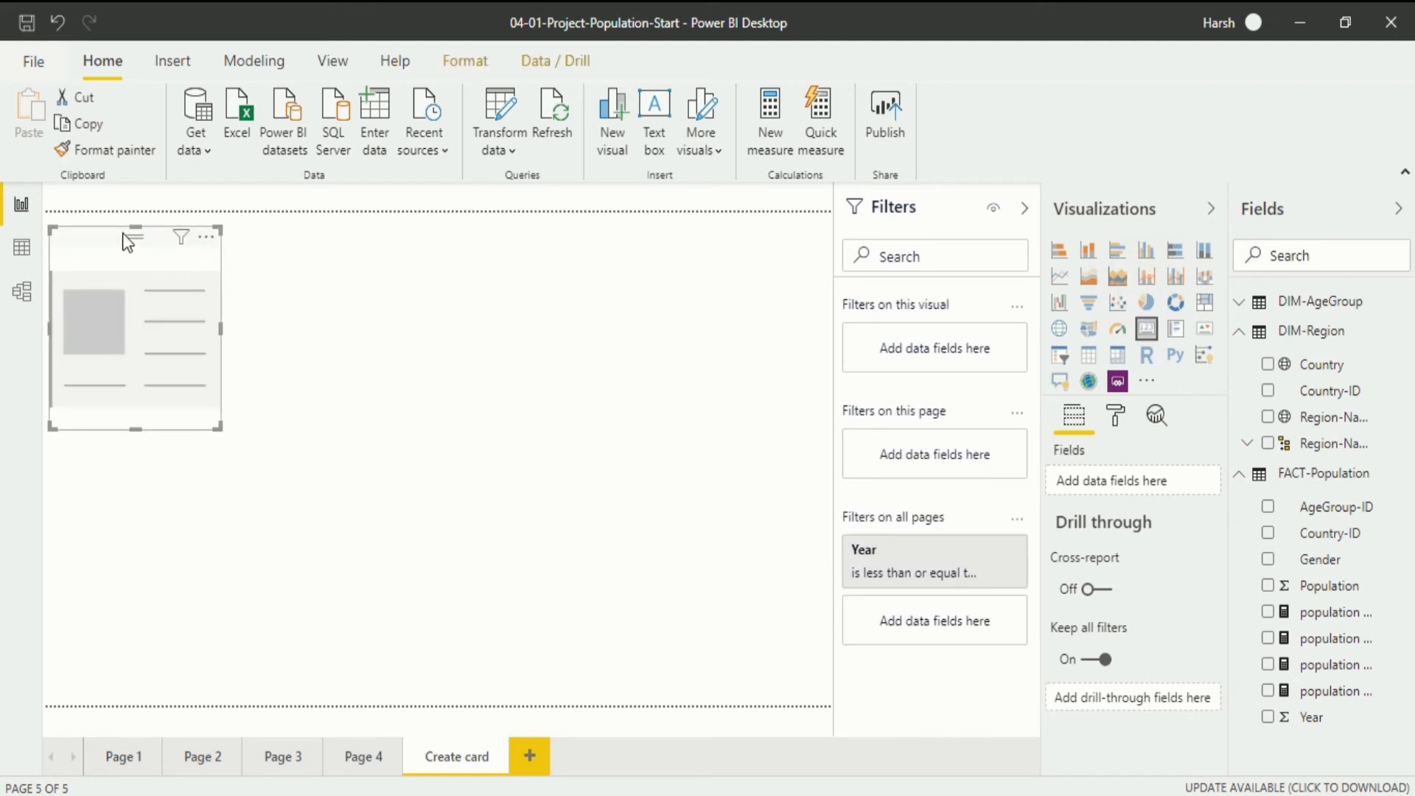
pyautogui.moveTo(123, 233); pyautogui.dragTo(161, 257)
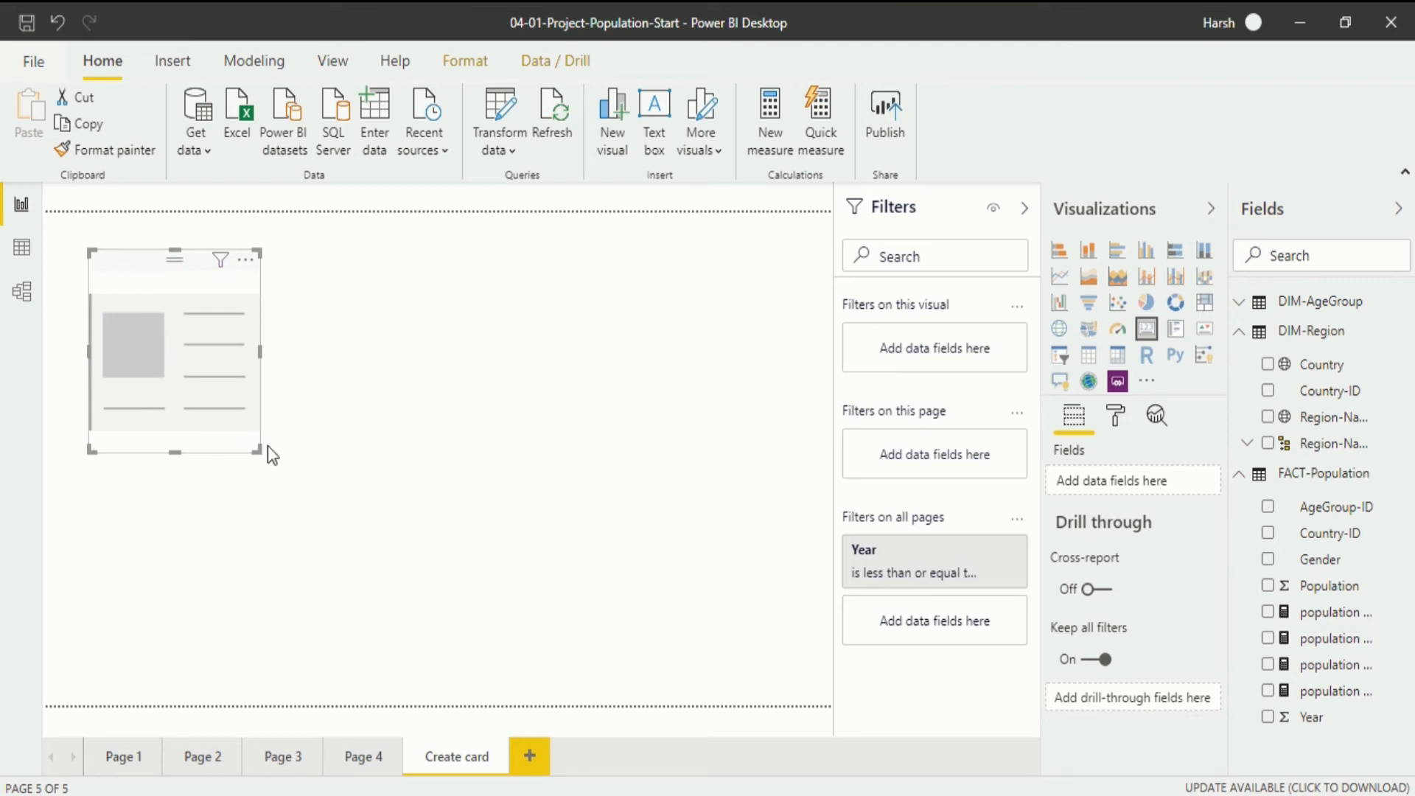
pyautogui.moveTo(267, 446); pyautogui.dragTo(289, 431)
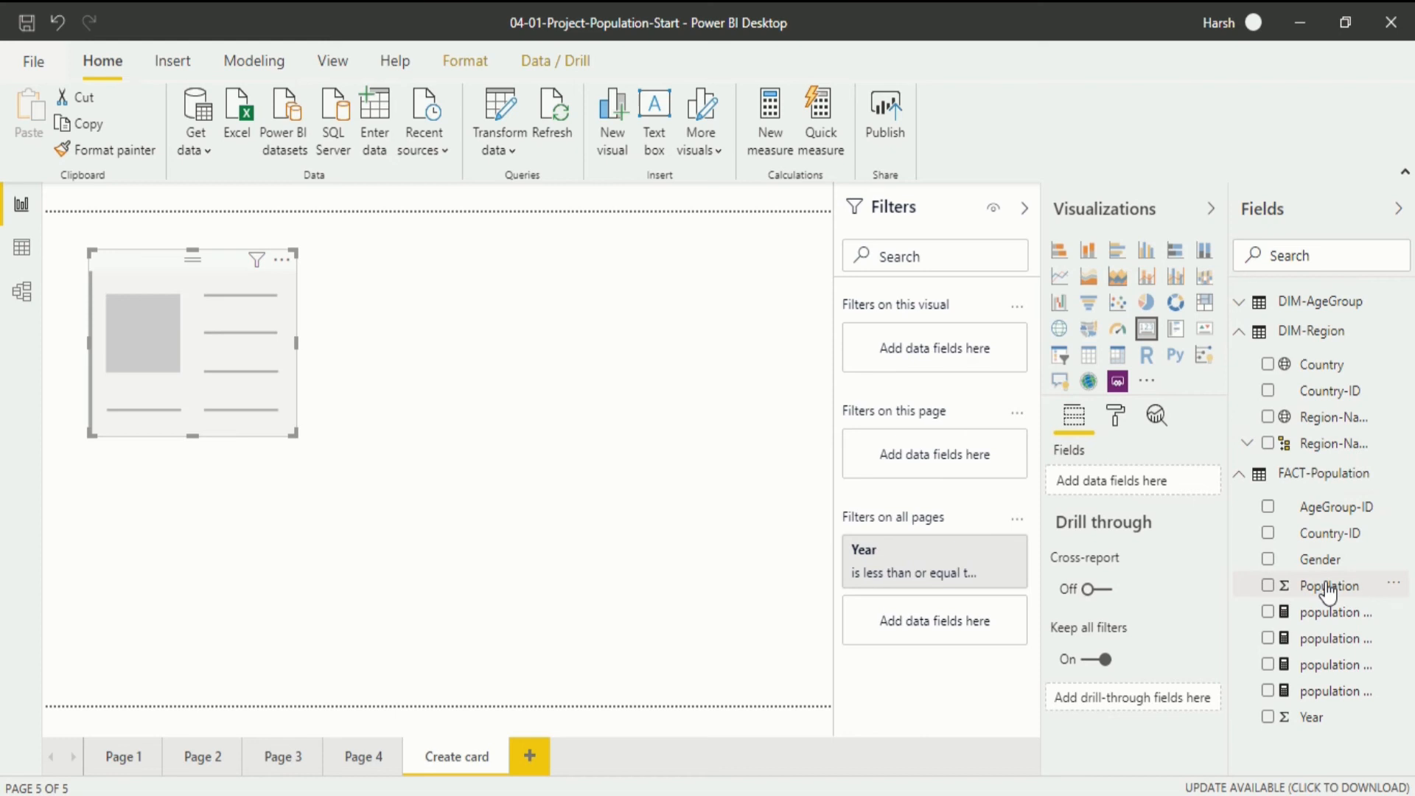
pyautogui.moveTo(1329, 588); pyautogui.dragTo(1128, 494)
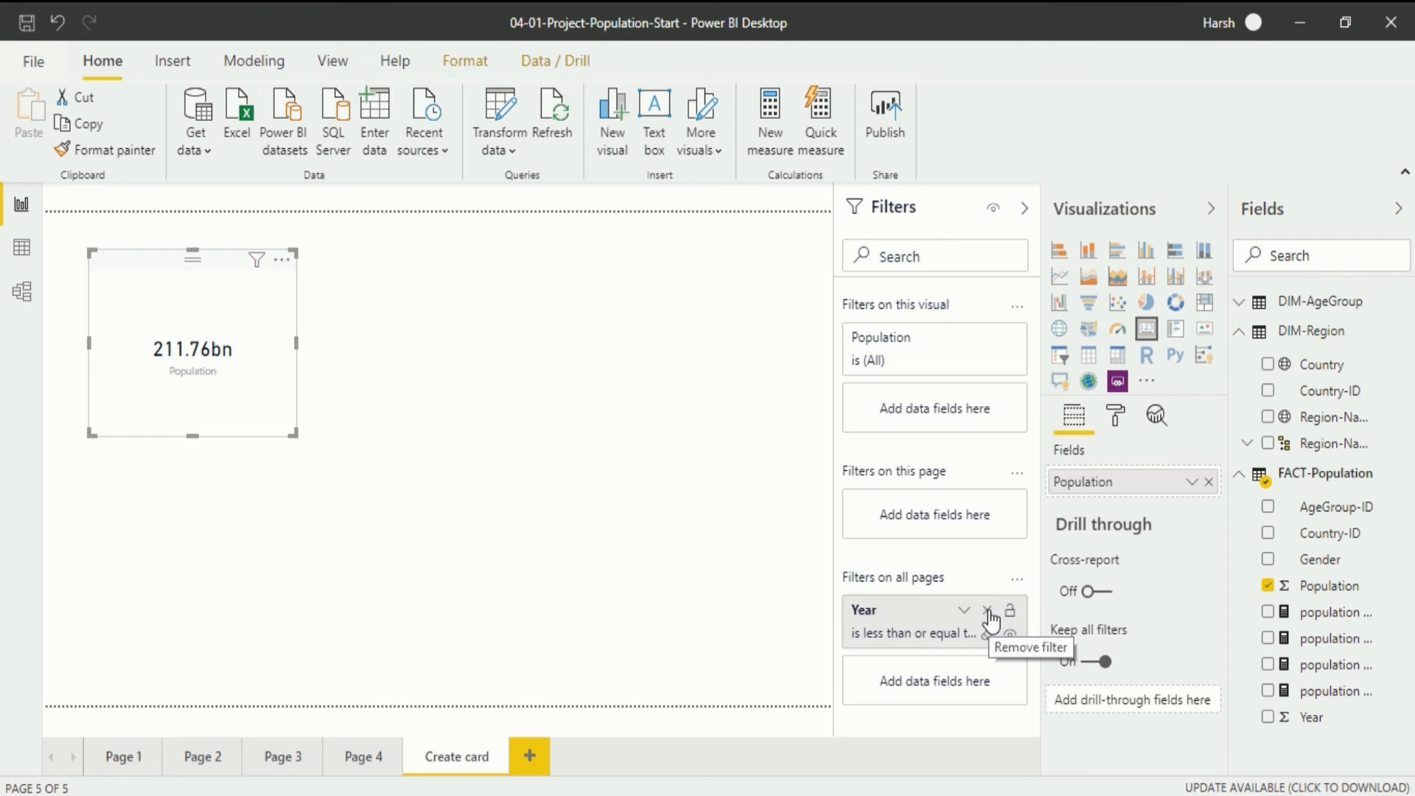
# Remove the Year filter from all pages, and preview the Population visual as a multi-row card before returning it to a card
pyautogui.click(987, 610)
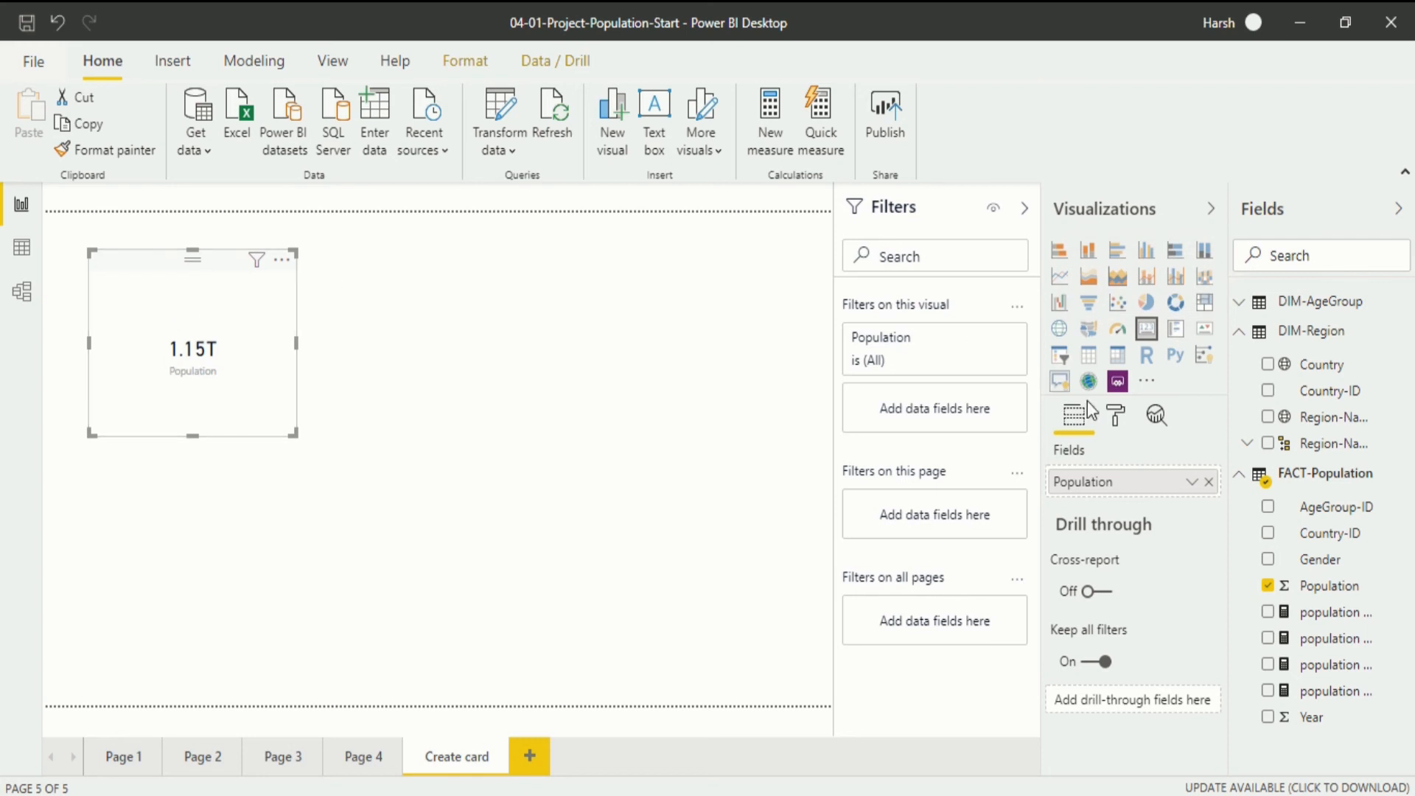
pyautogui.click(1174, 336)
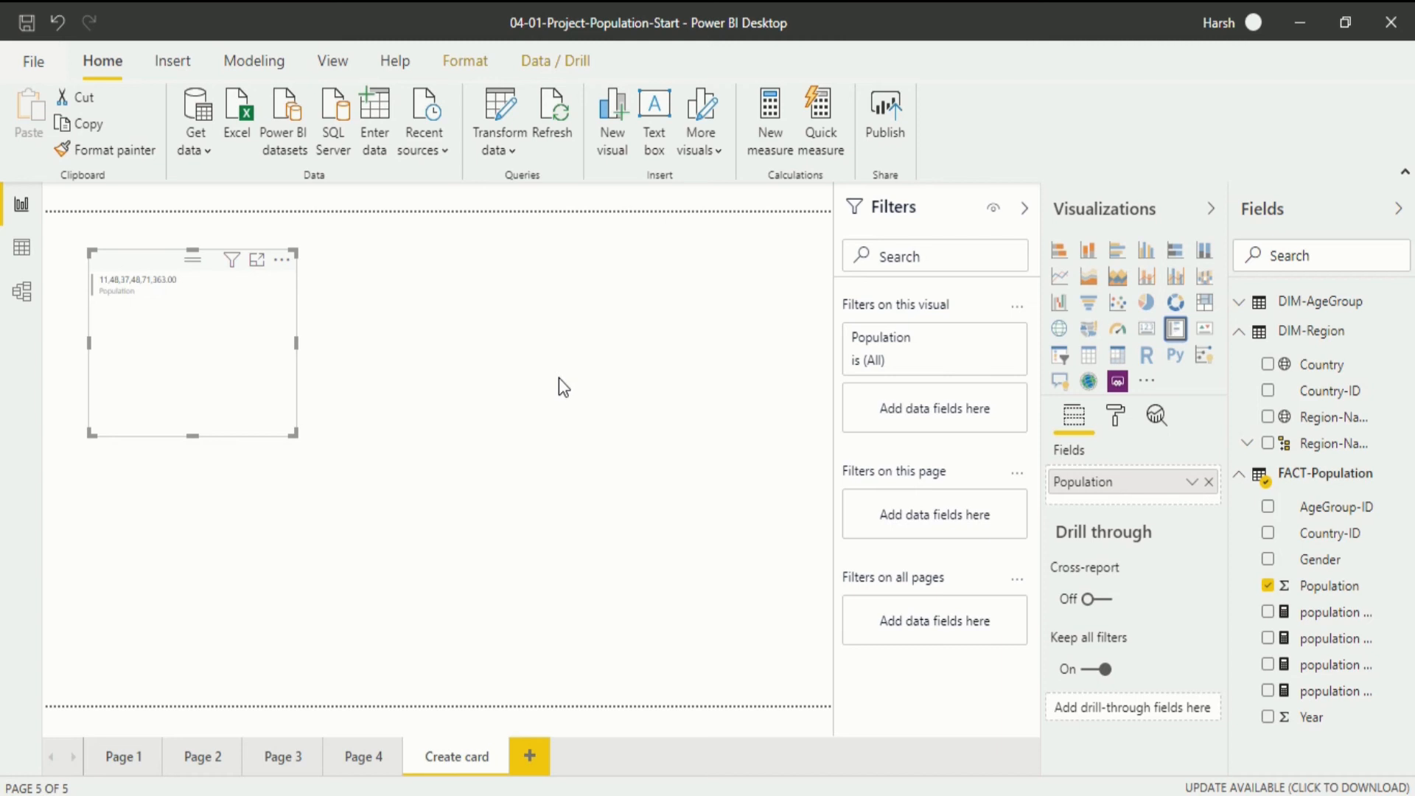
pyautogui.click(1147, 339)
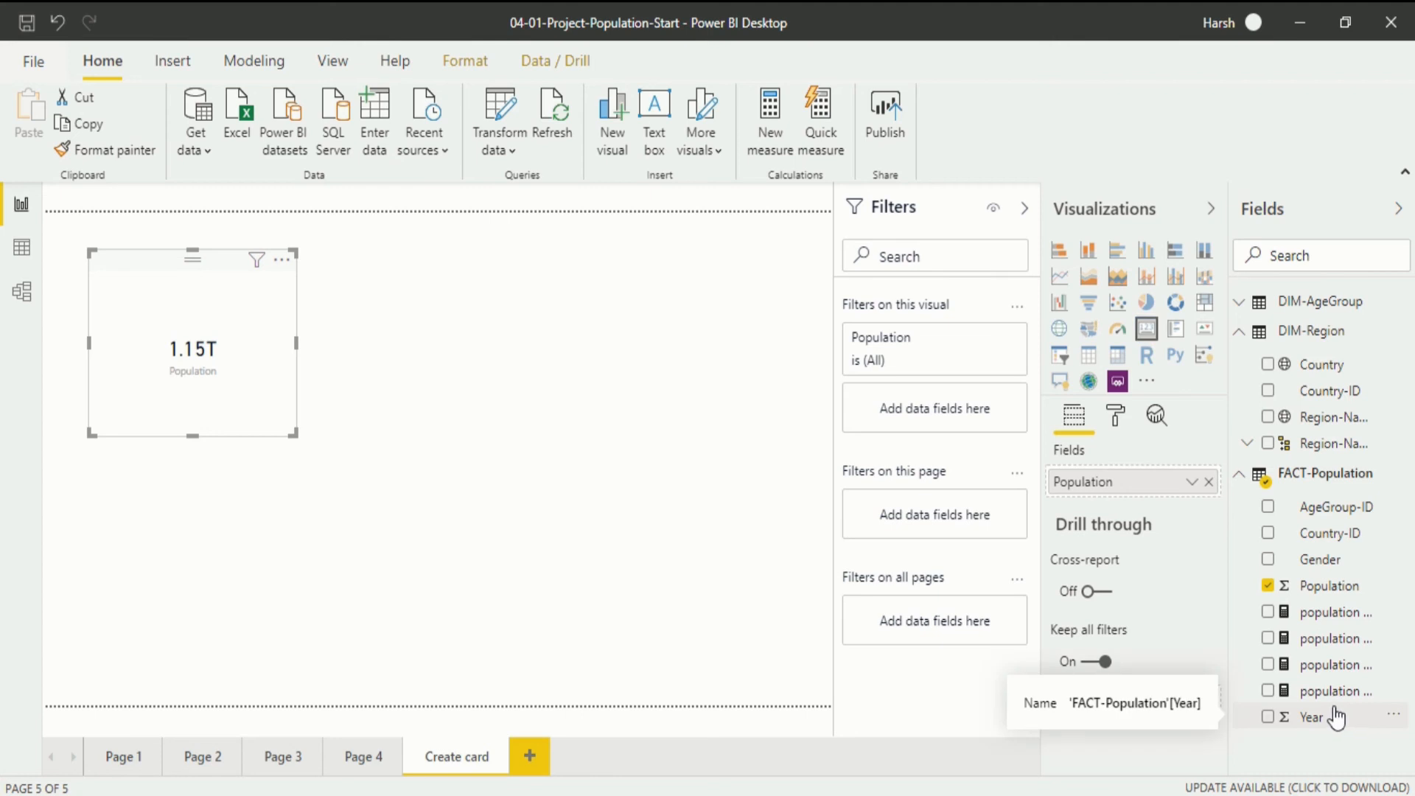
# Add a visual-level Year filter to the Population card, using basic filtering with only 1952 selected
pyautogui.moveTo(1337, 714); pyautogui.dragTo(936, 376)
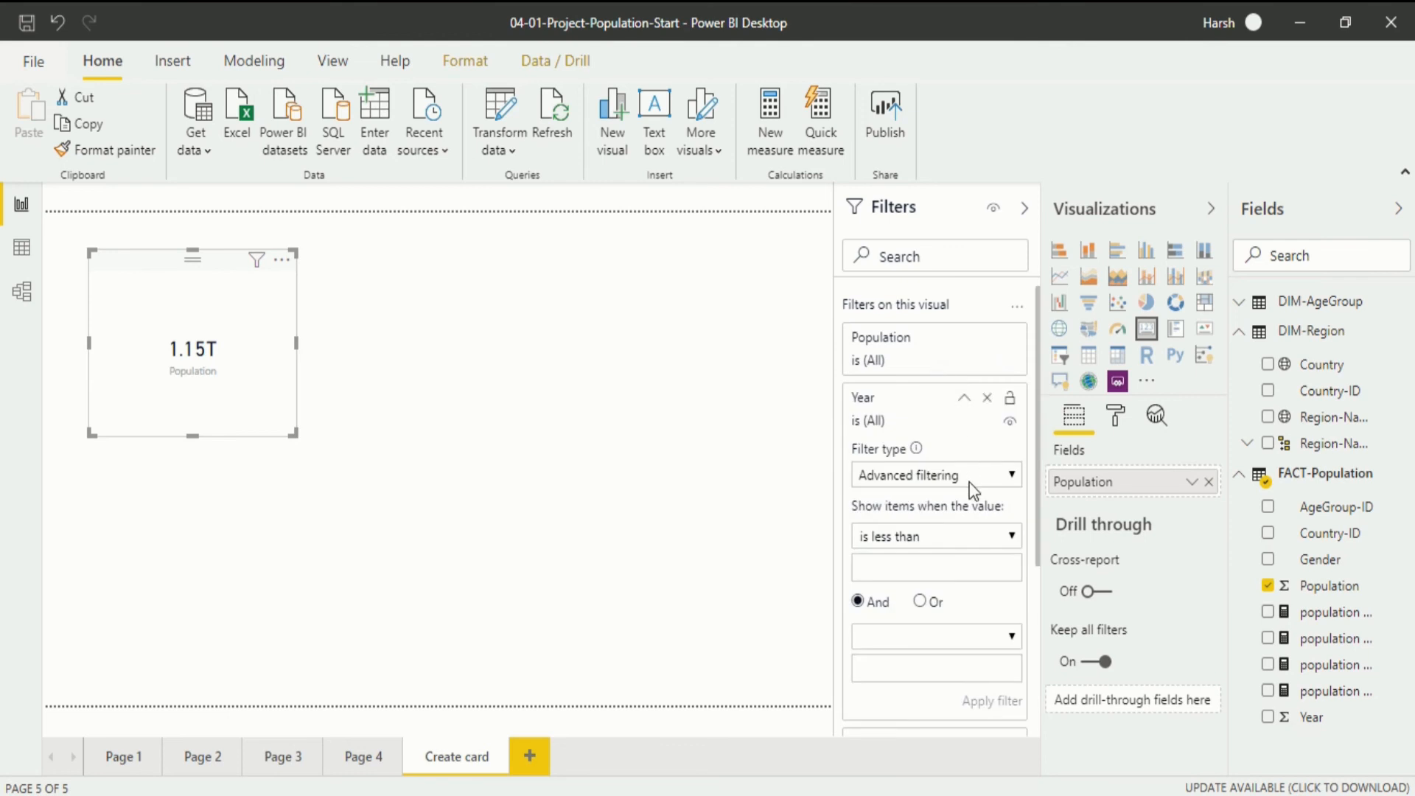
pyautogui.click(968, 471)
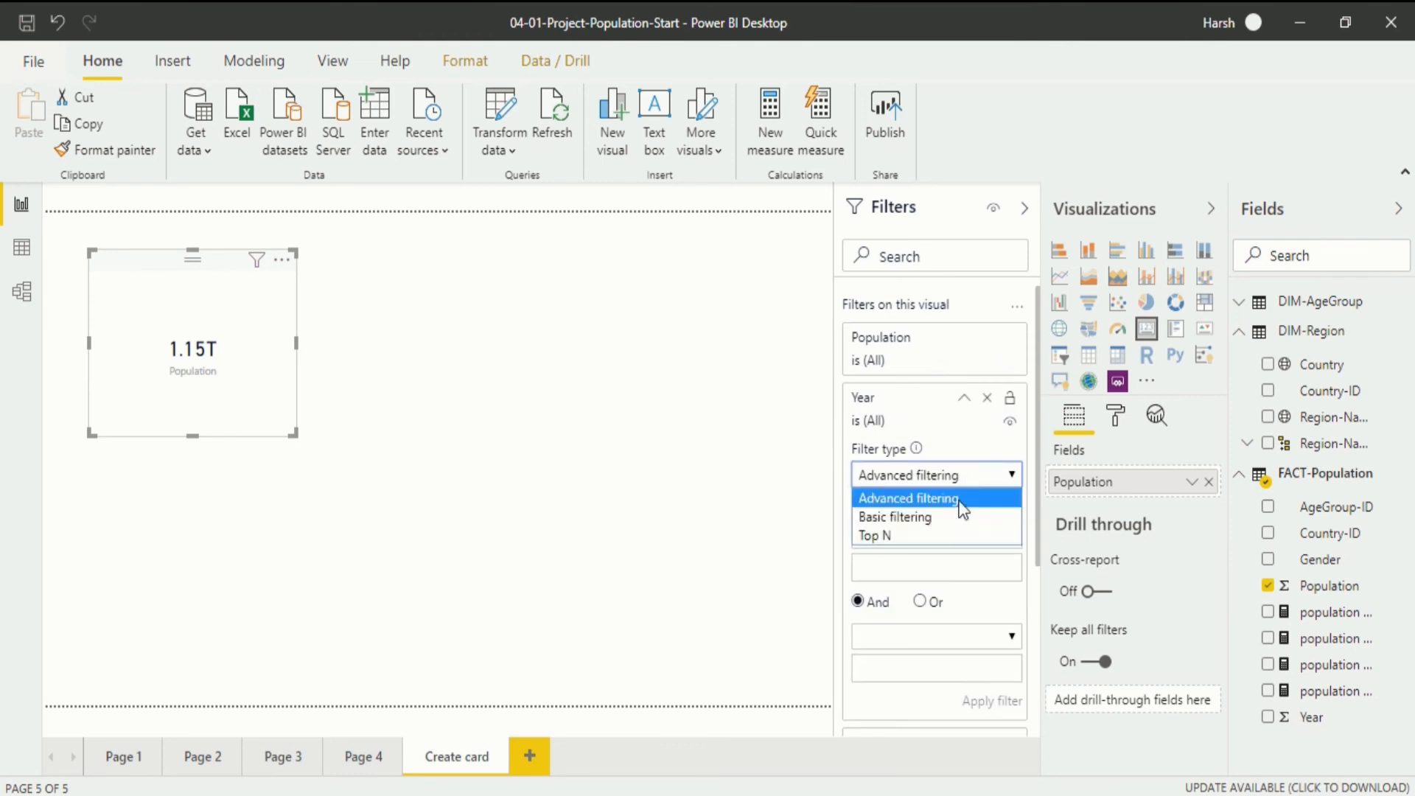
pyautogui.click(953, 521)
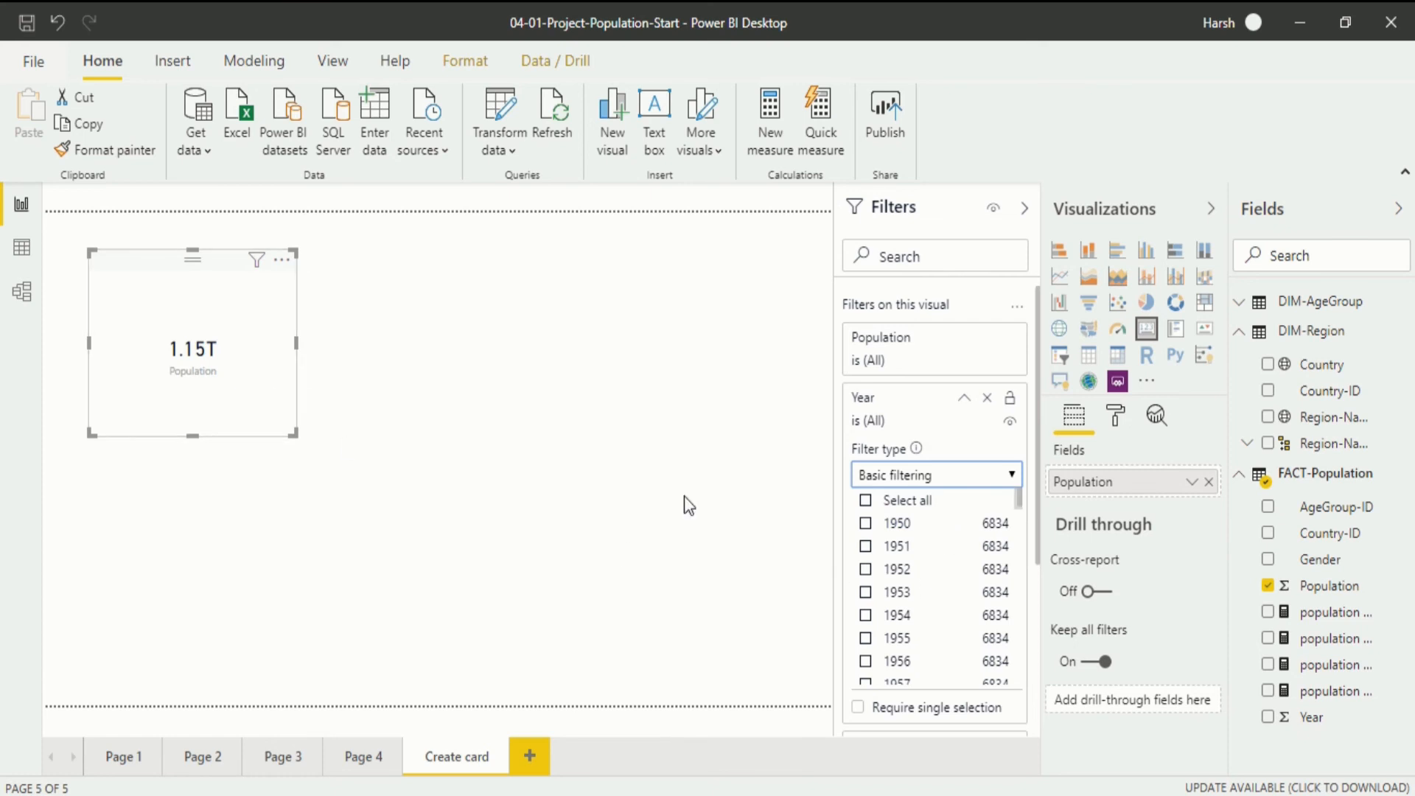
pyautogui.click(863, 571)
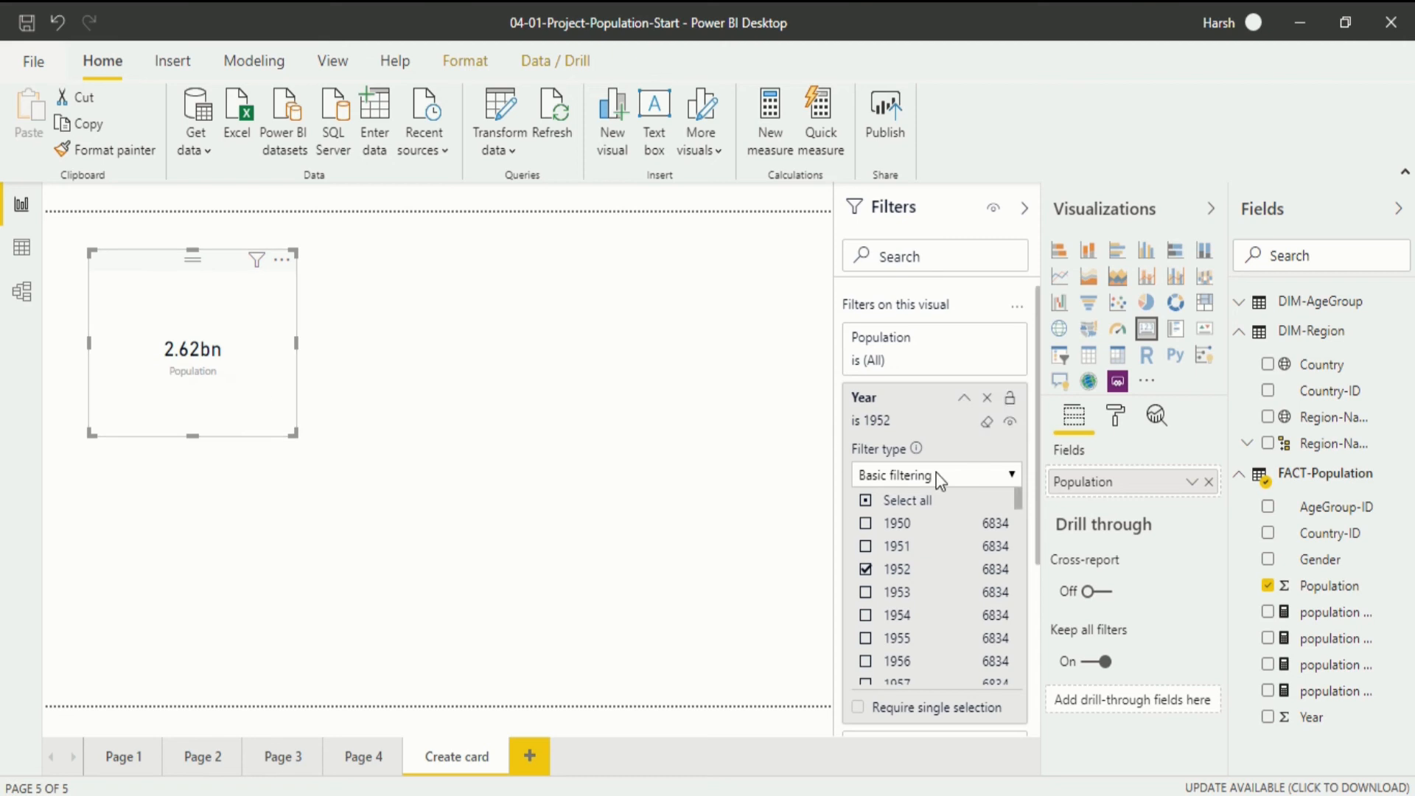
pyautogui.click(966, 398)
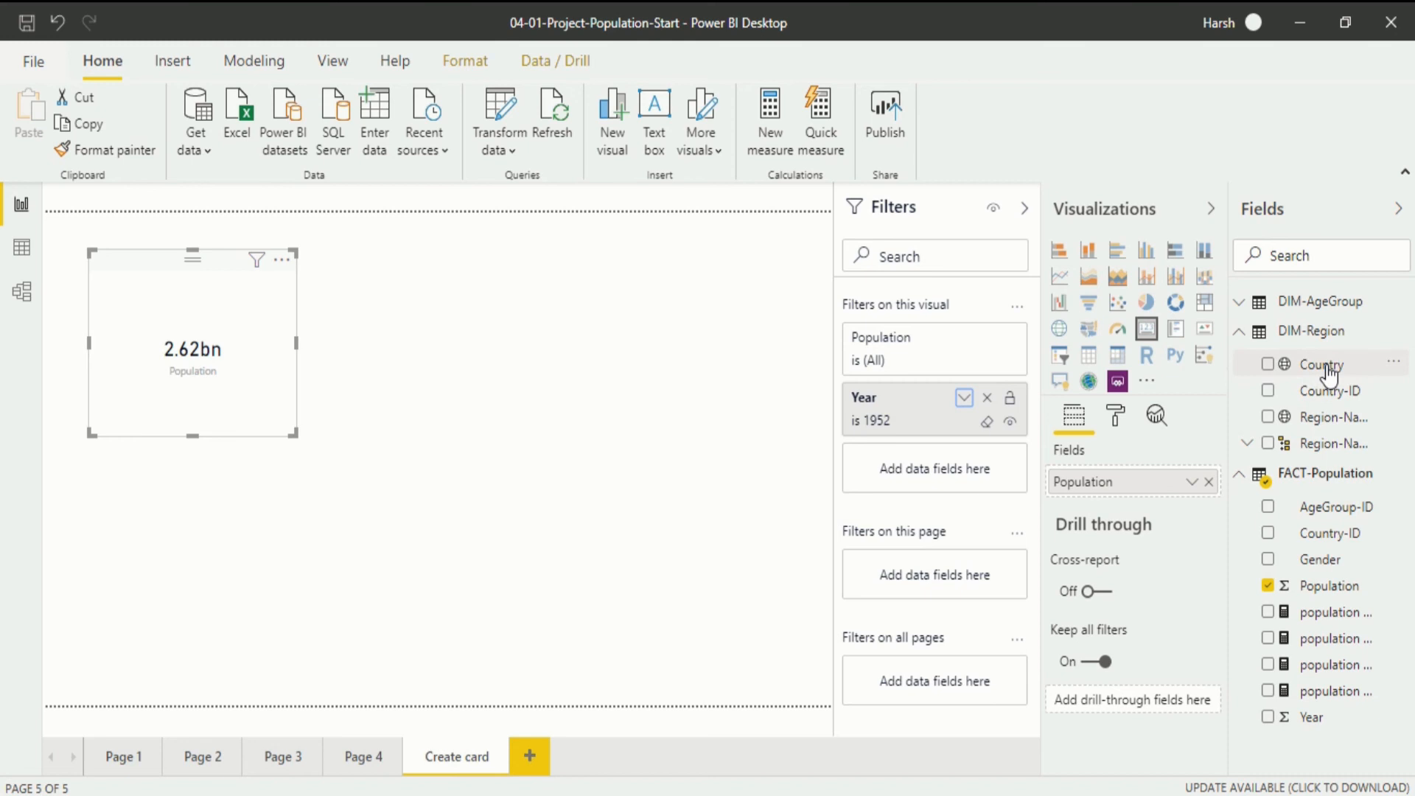
# Add a visual-level Country filter to the Population card and select only Afghanistan
pyautogui.moveTo(1327, 374); pyautogui.dragTo(948, 445)
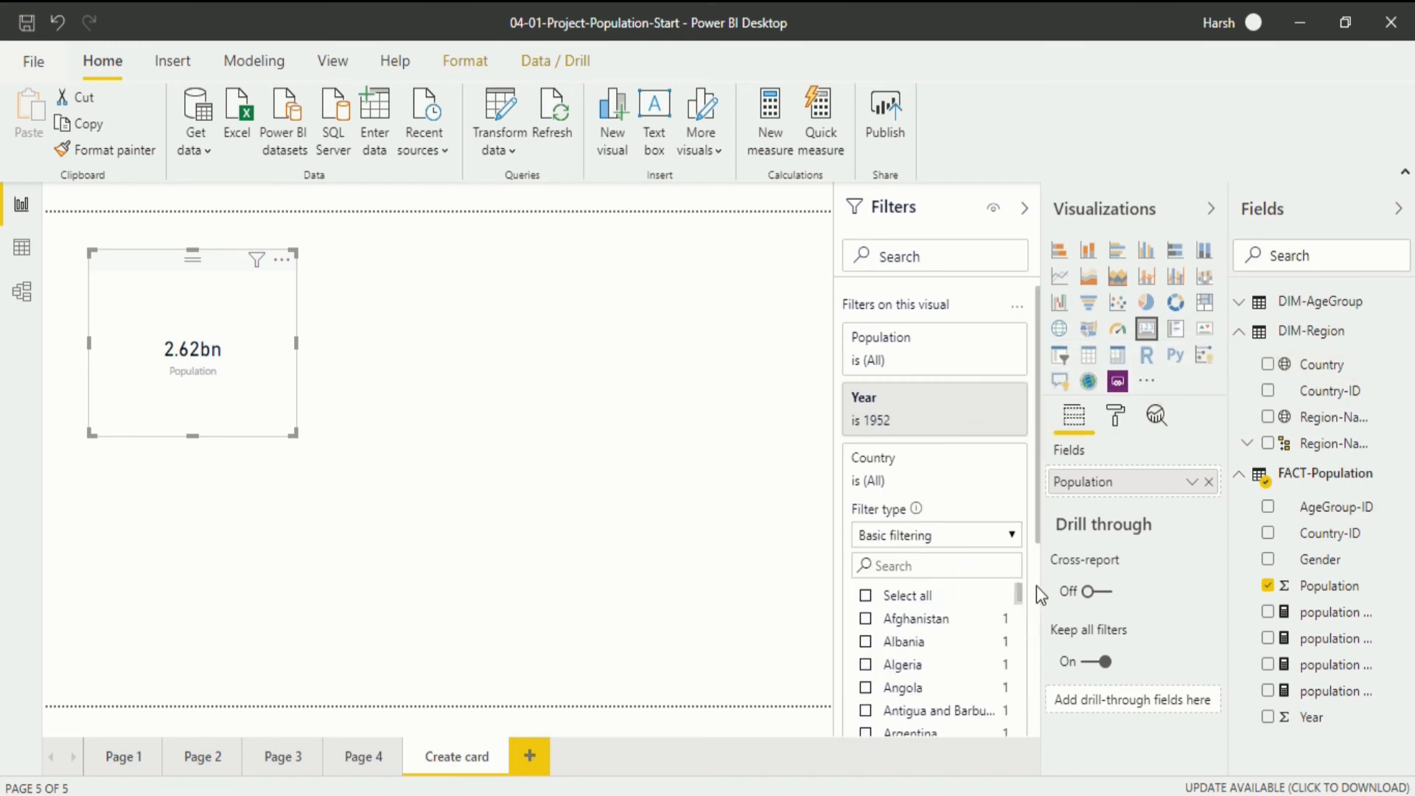
pyautogui.moveTo(1021, 594)
pyautogui.mouseDown()
pyautogui.moveTo(1021, 661)
pyautogui.moveTo(1020, 590)
pyautogui.mouseUp()
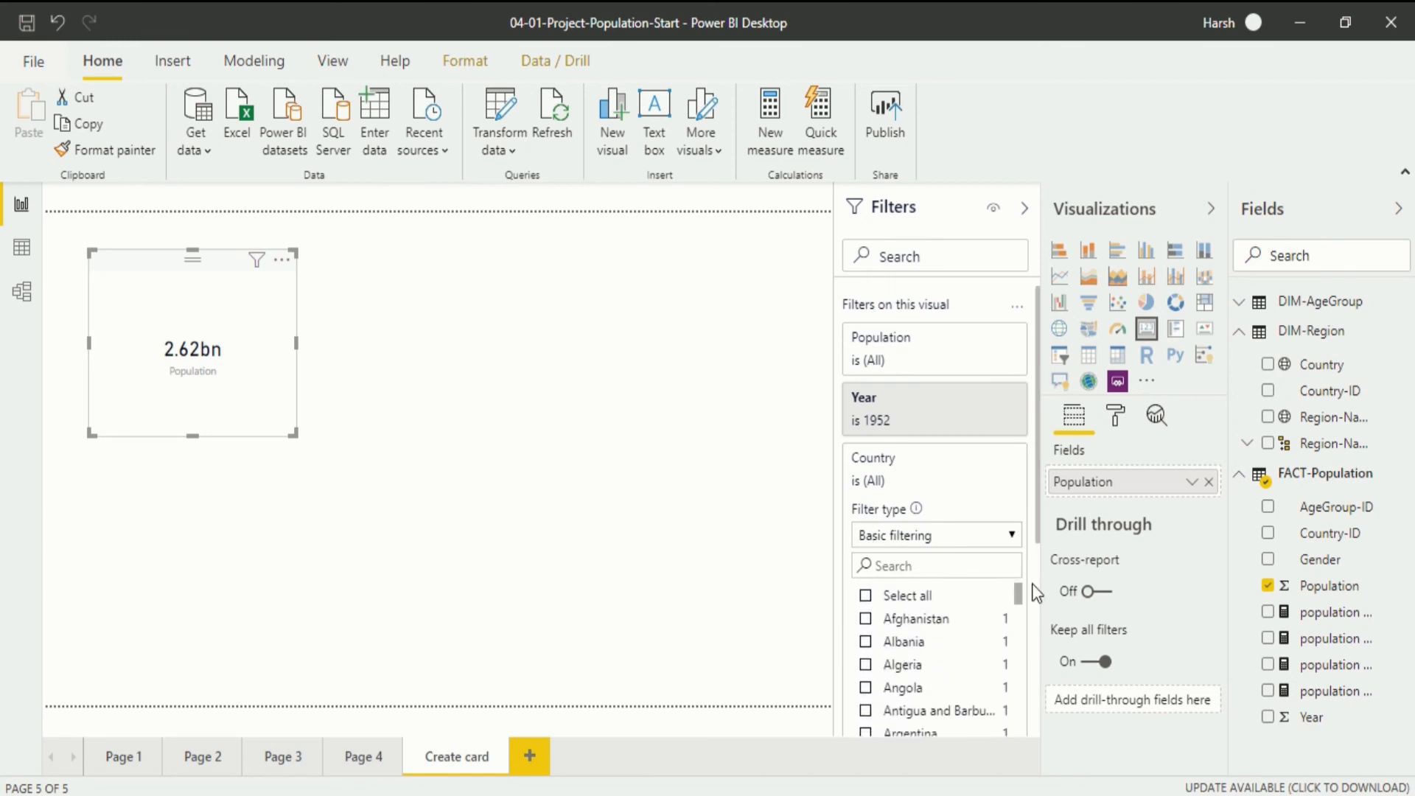
pyautogui.click(908, 623)
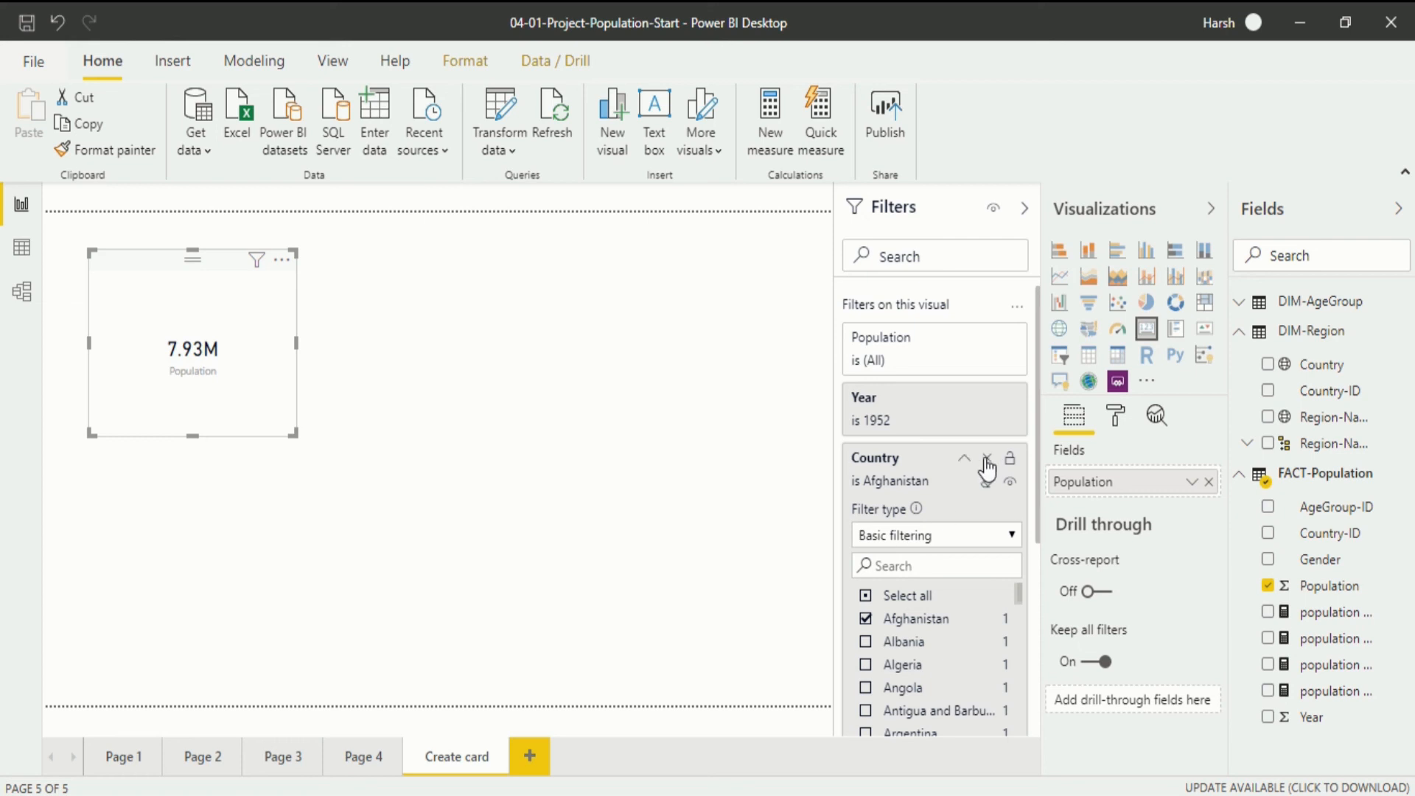
pyautogui.click(965, 459)
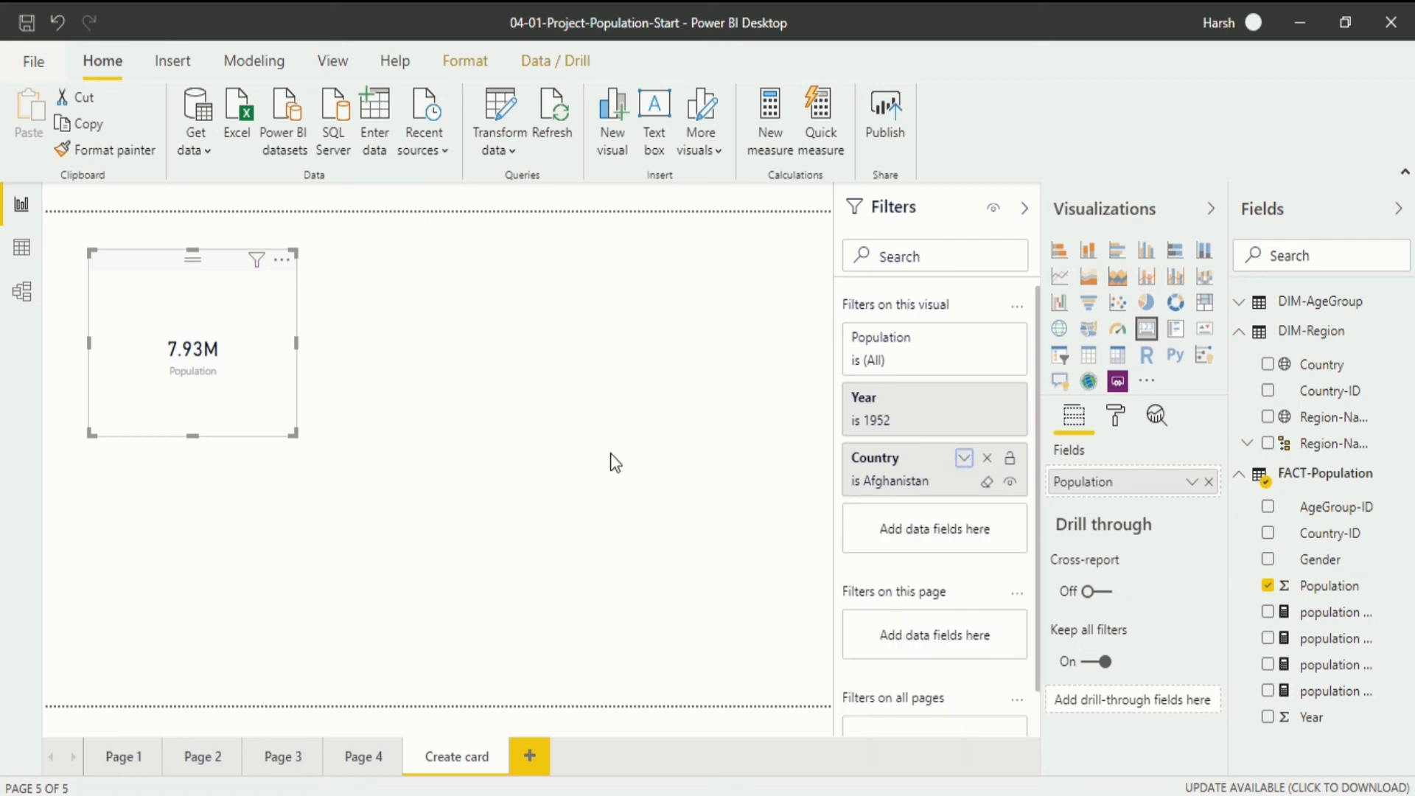
# Insert a separate multi-row card below the Population card, enlarge it, and assign the Population field to it
pyautogui.click(521, 380)
pyautogui.click(205, 352)
pyautogui.click(447, 346)
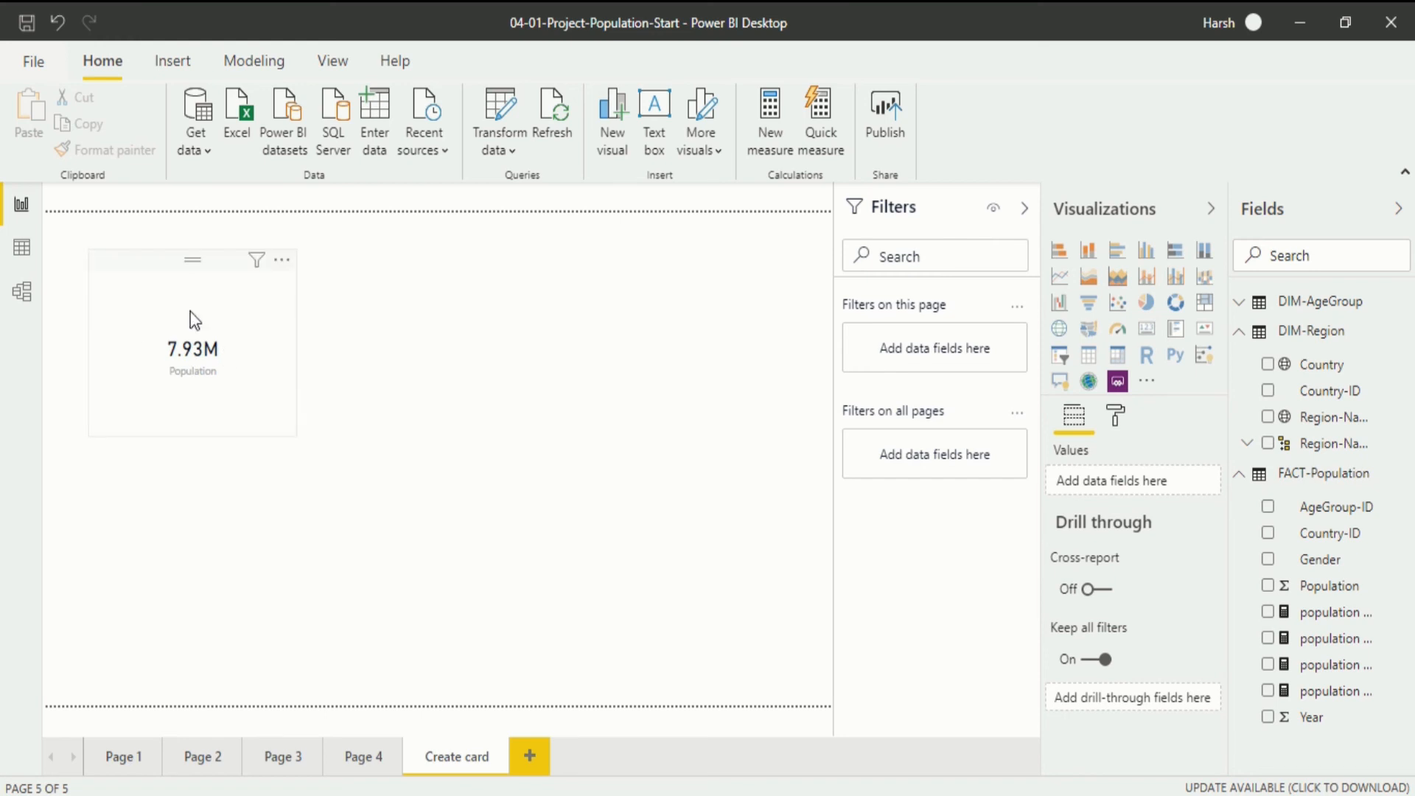
pyautogui.click(1178, 339)
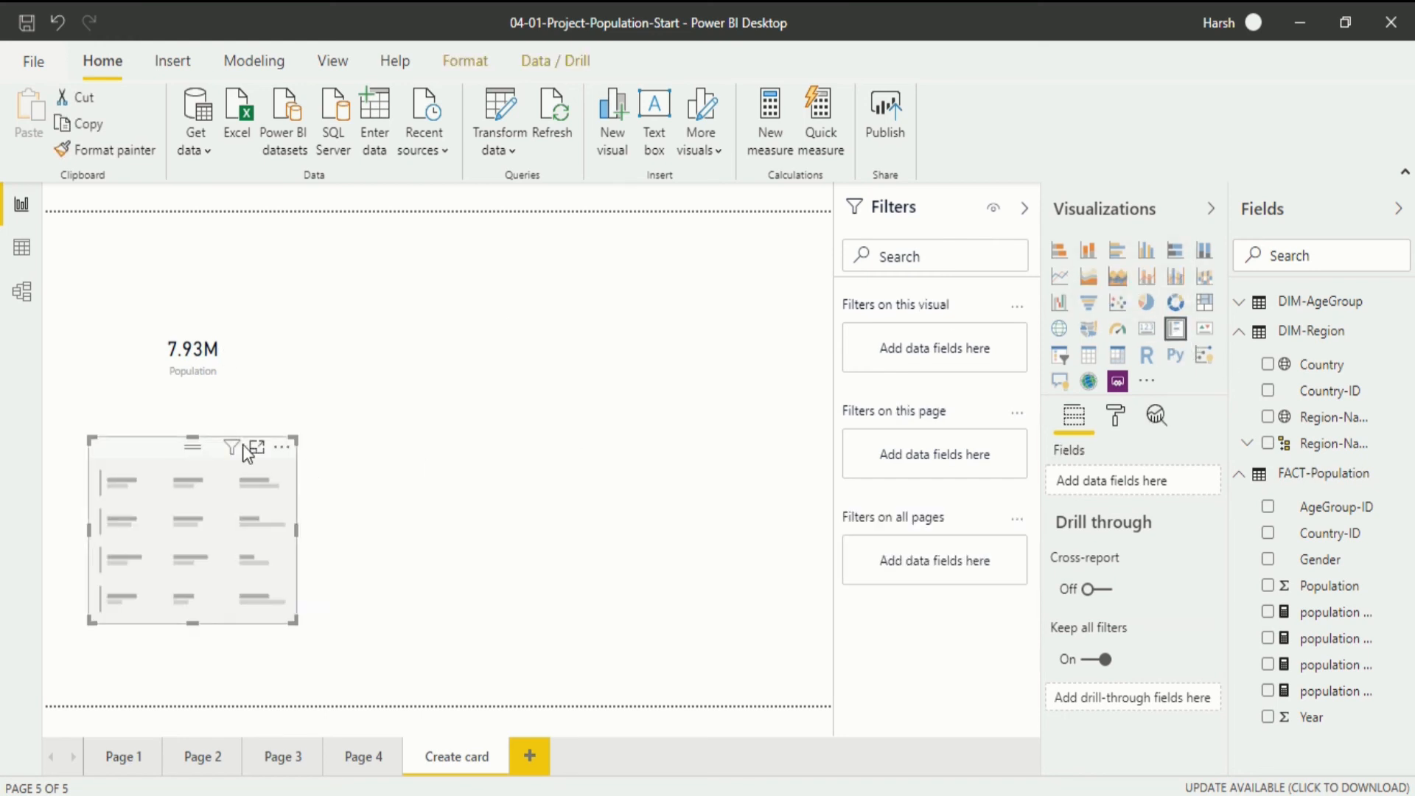
pyautogui.moveTo(294, 628); pyautogui.dragTo(365, 673)
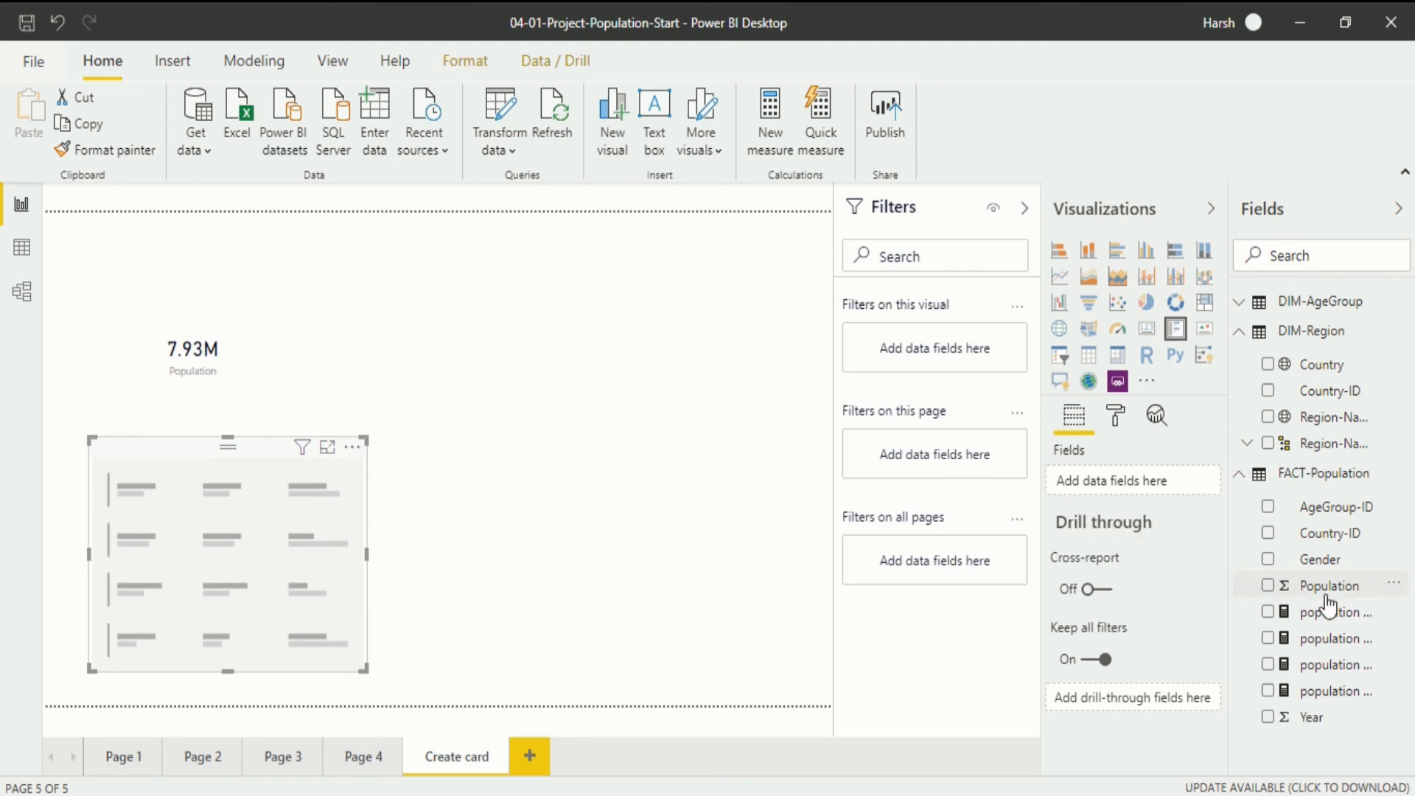
pyautogui.moveTo(1329, 606); pyautogui.dragTo(1139, 499)
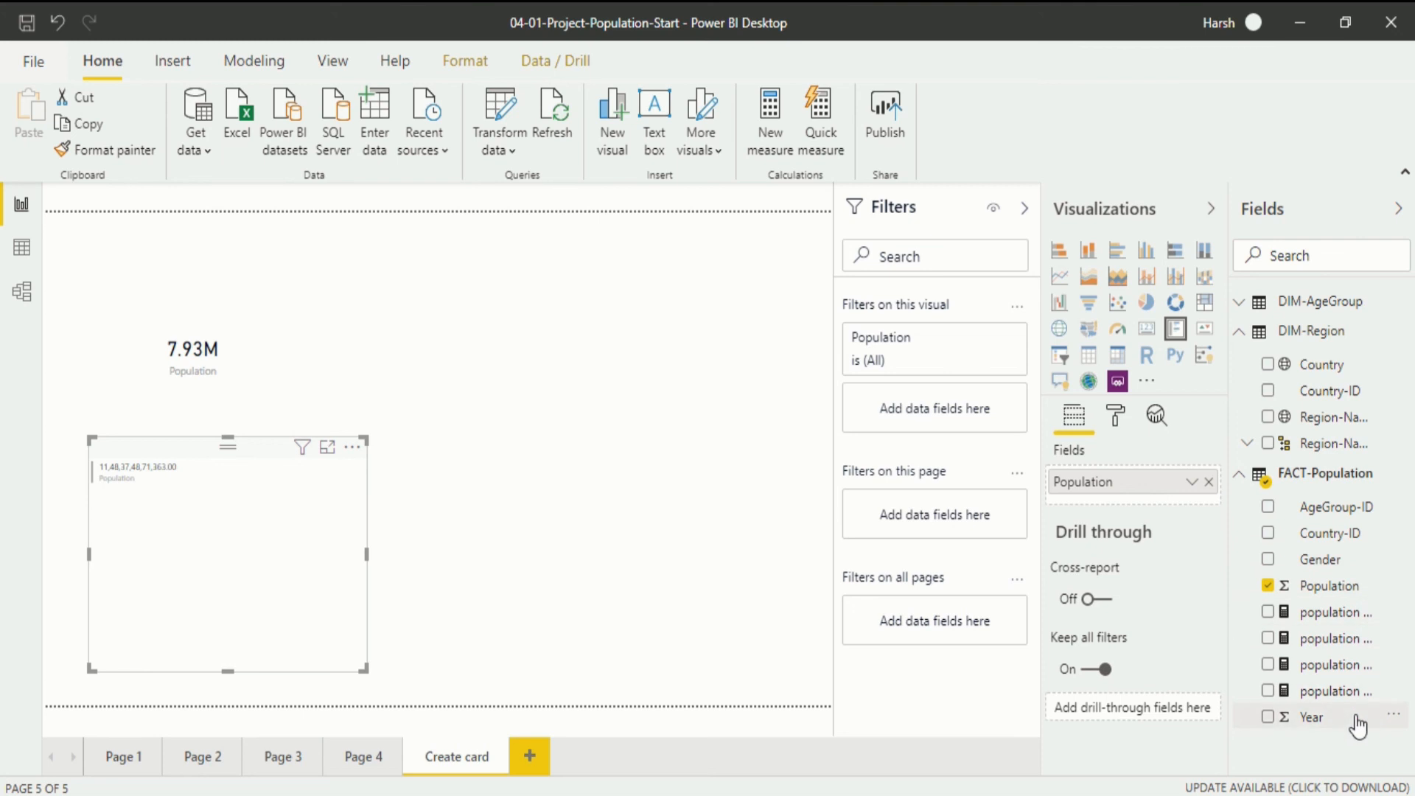
# Add a visual-level Year filter to the multi-row card, using basic filtering with only 1952 selected
pyautogui.moveTo(1358, 718); pyautogui.dragTo(946, 420)
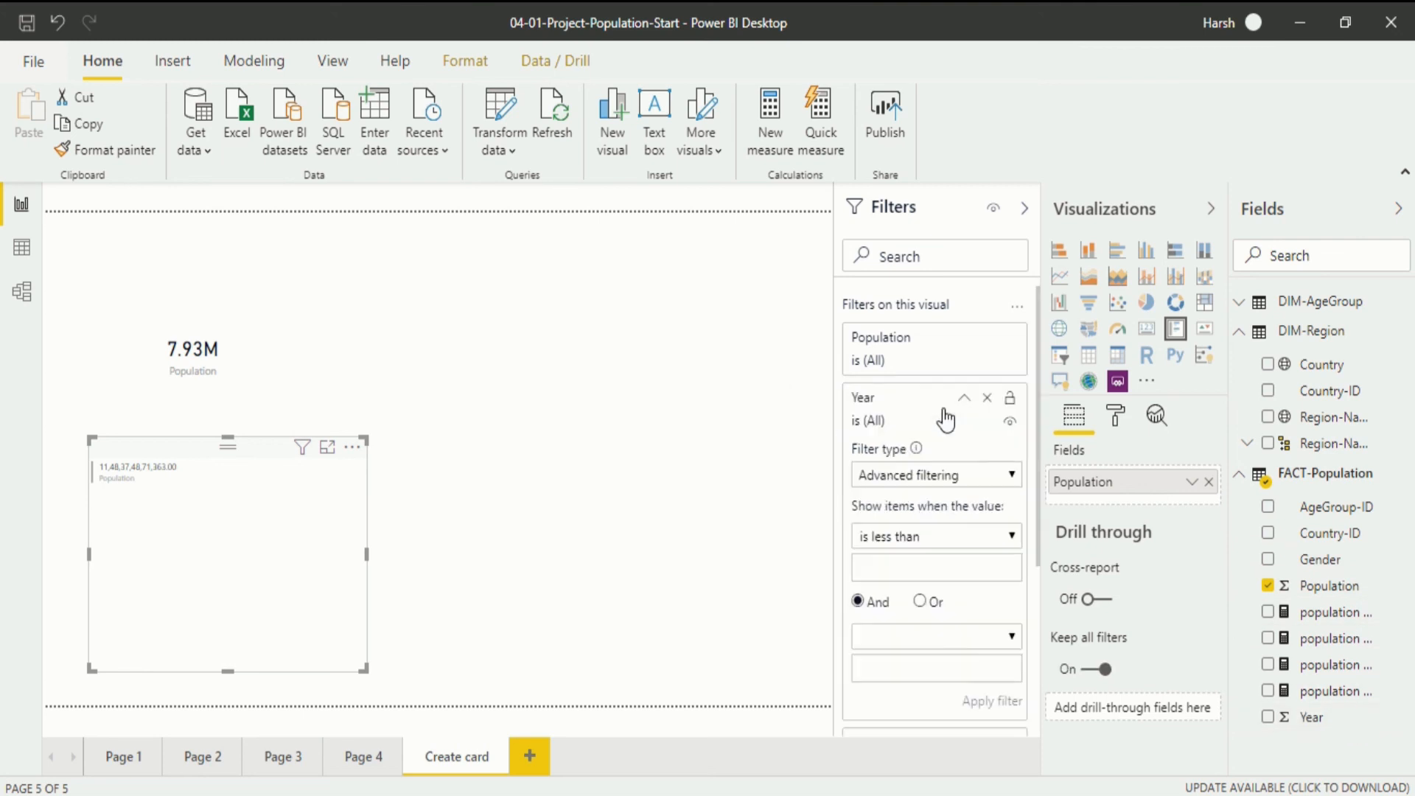
pyautogui.click(983, 475)
pyautogui.click(916, 517)
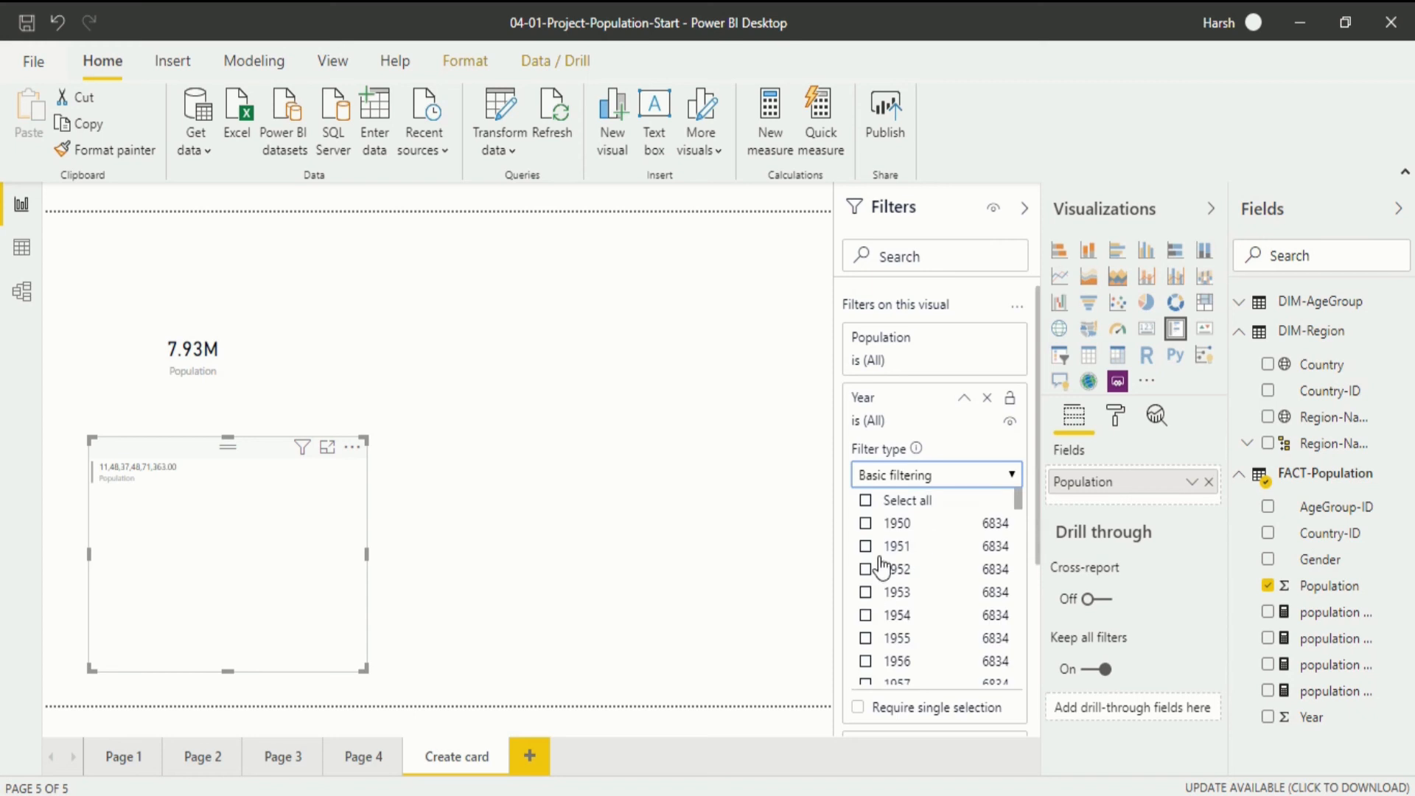
pyautogui.click(867, 570)
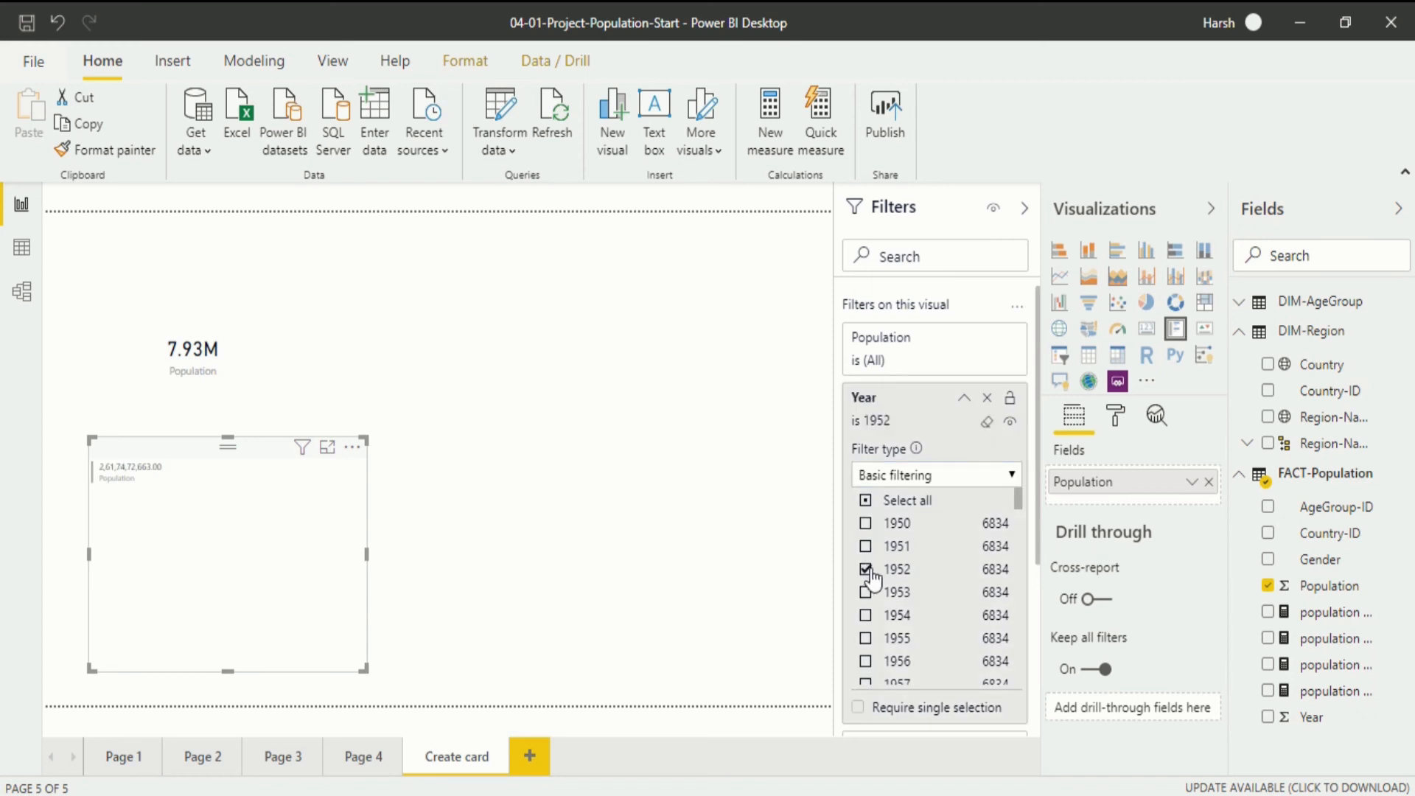
pyautogui.click(965, 399)
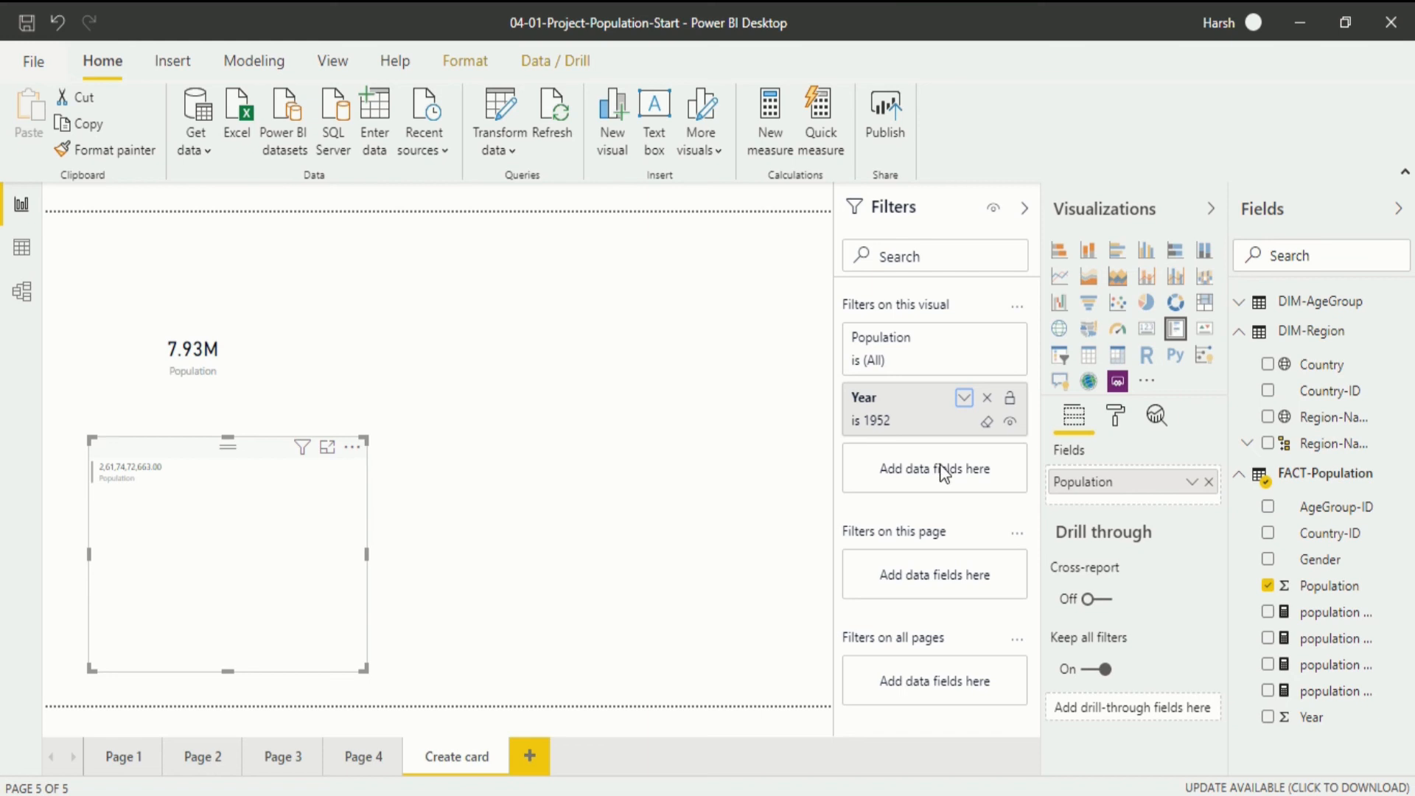
# Add a visual-level Country filter to the multi-row card and select only Afghanistan
pyautogui.moveTo(1346, 376); pyautogui.dragTo(962, 451)
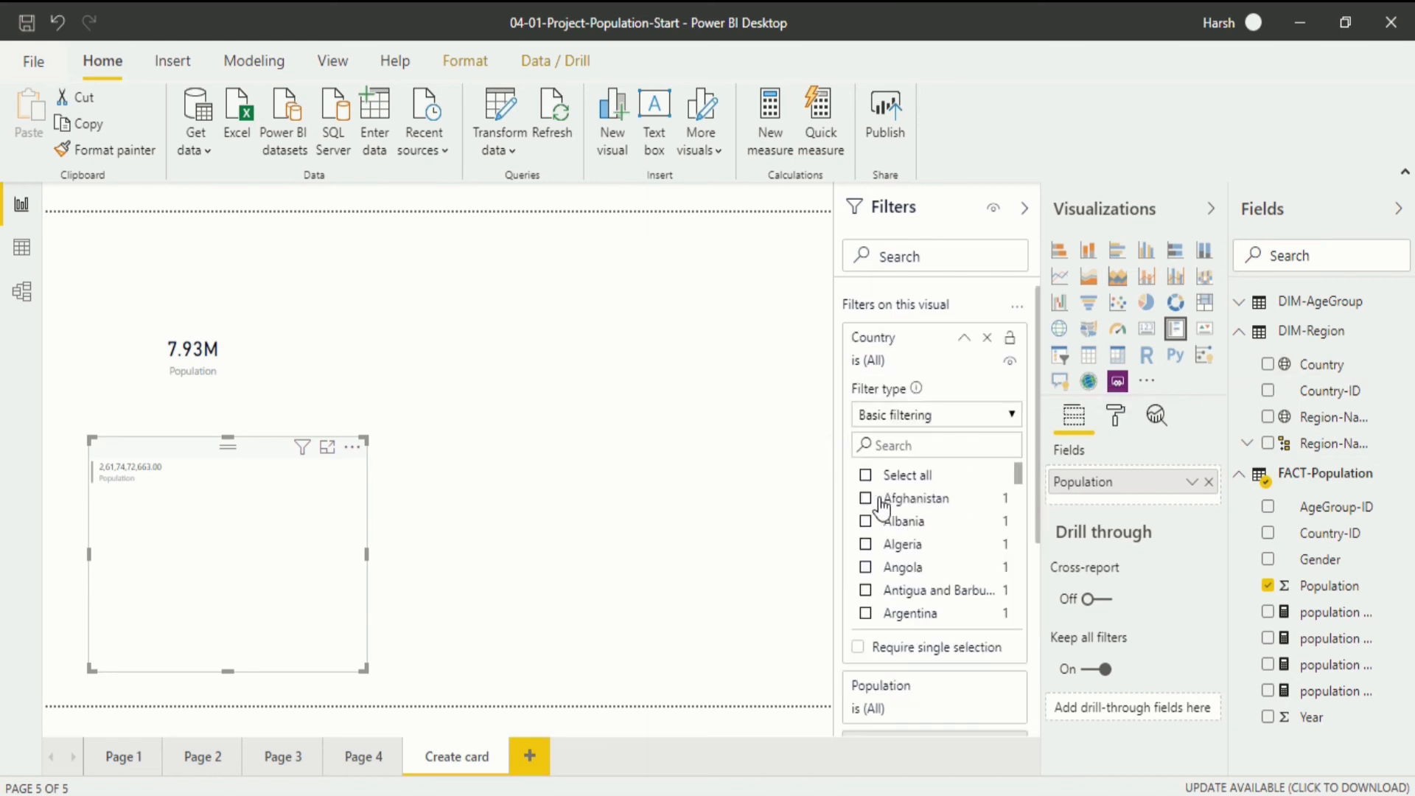
pyautogui.click(881, 503)
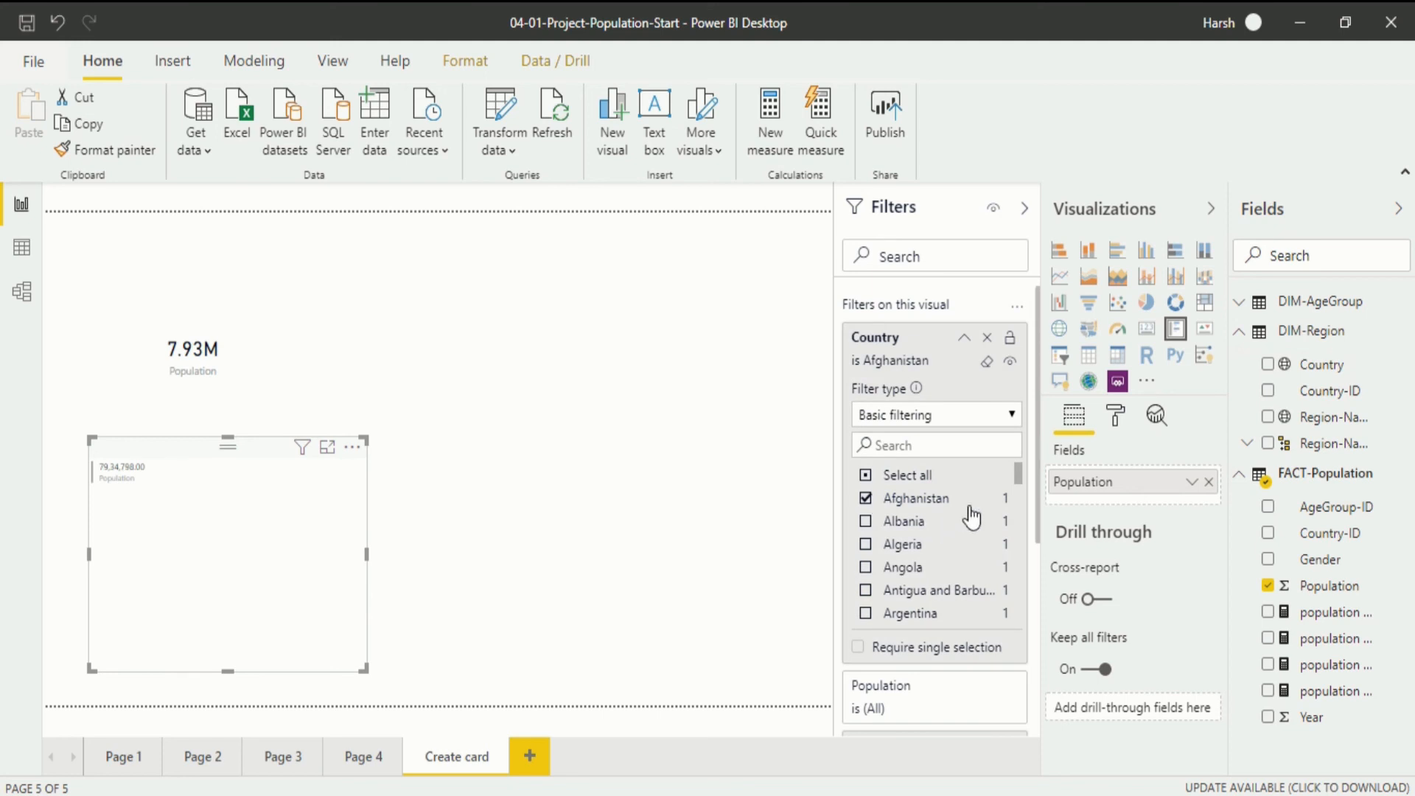
pyautogui.click(964, 338)
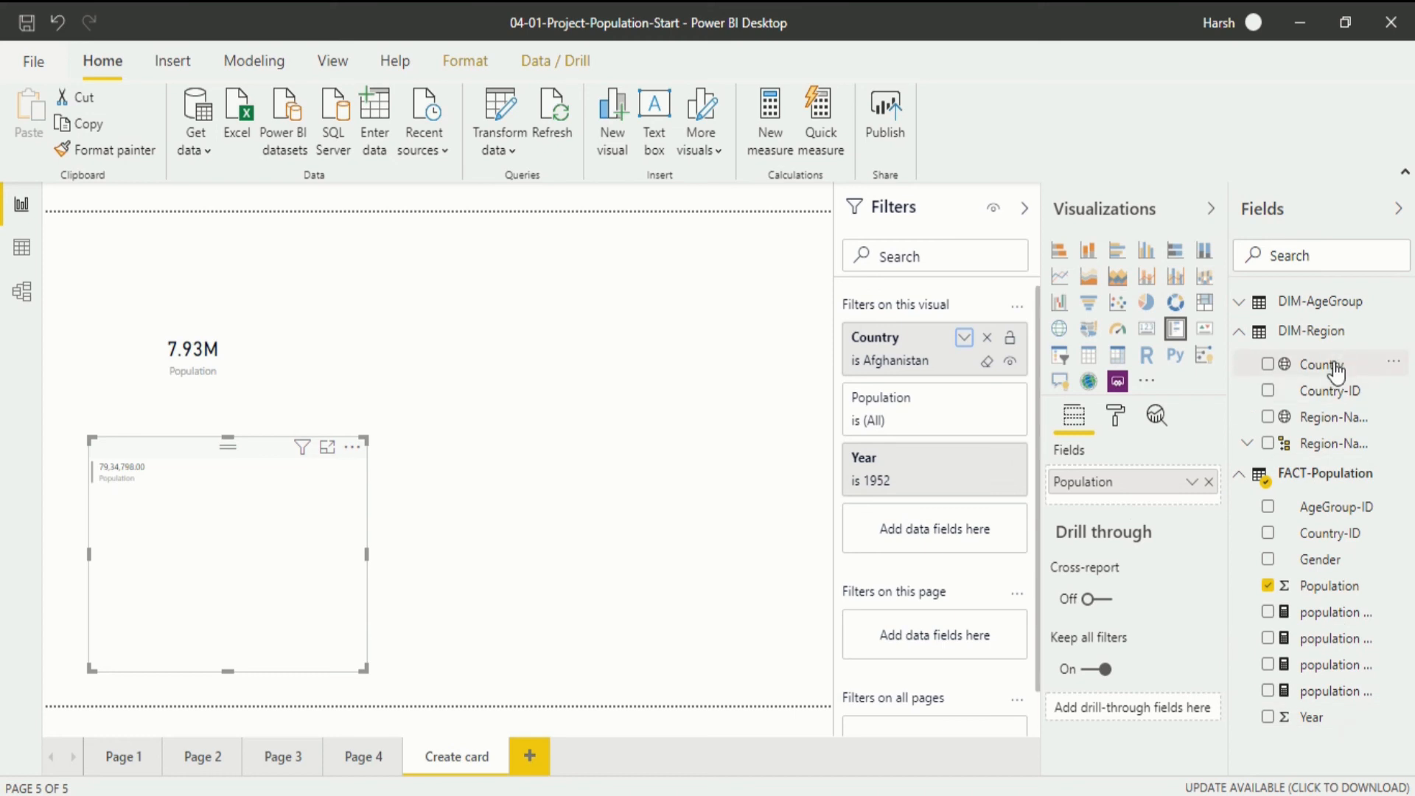
# Add the Country and Year fields to the multi-row card, with Year set to Don't summarize
pyautogui.moveTo(1337, 368); pyautogui.dragTo(1157, 496)
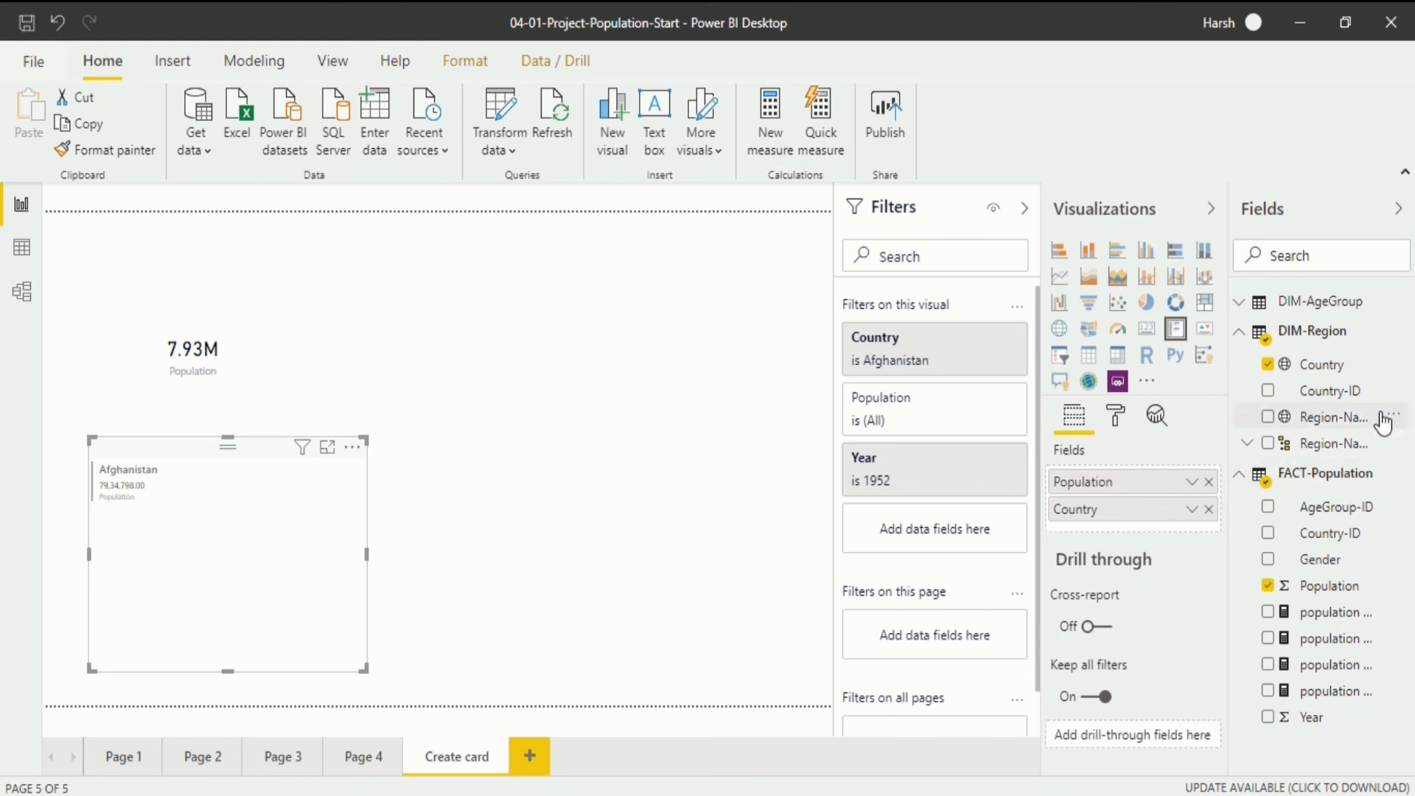
pyautogui.moveTo(1330, 718); pyautogui.dragTo(1156, 531)
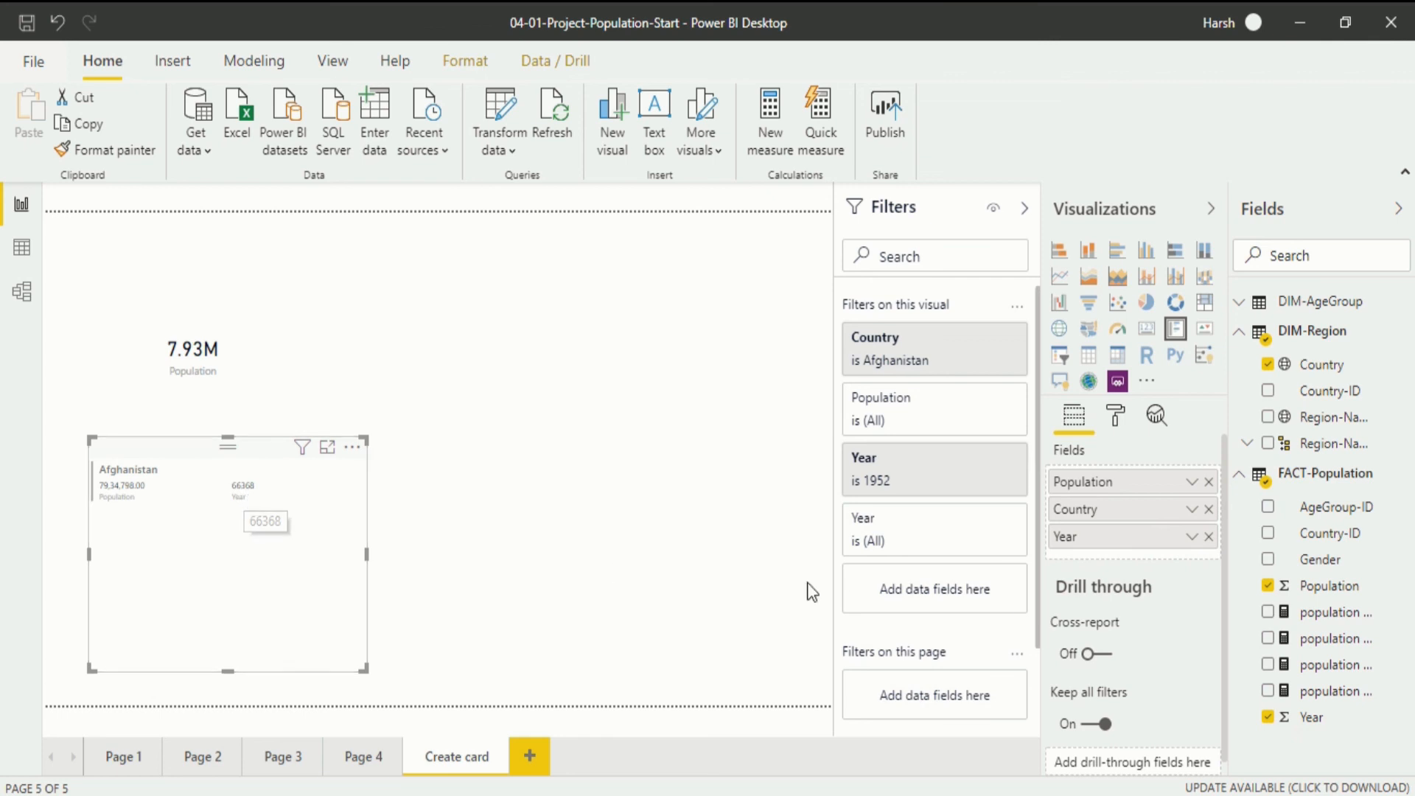
pyautogui.click(1192, 538)
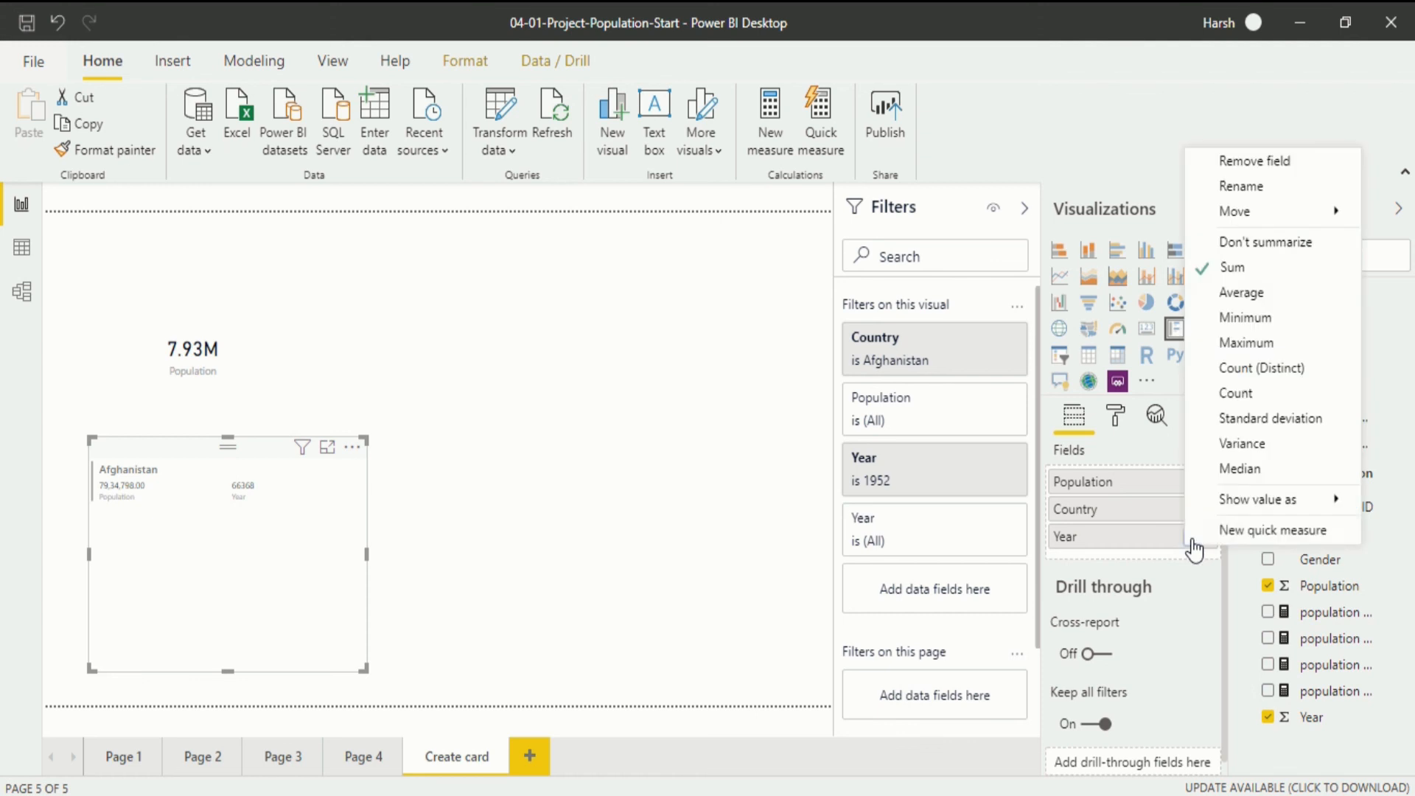
pyautogui.click(1301, 250)
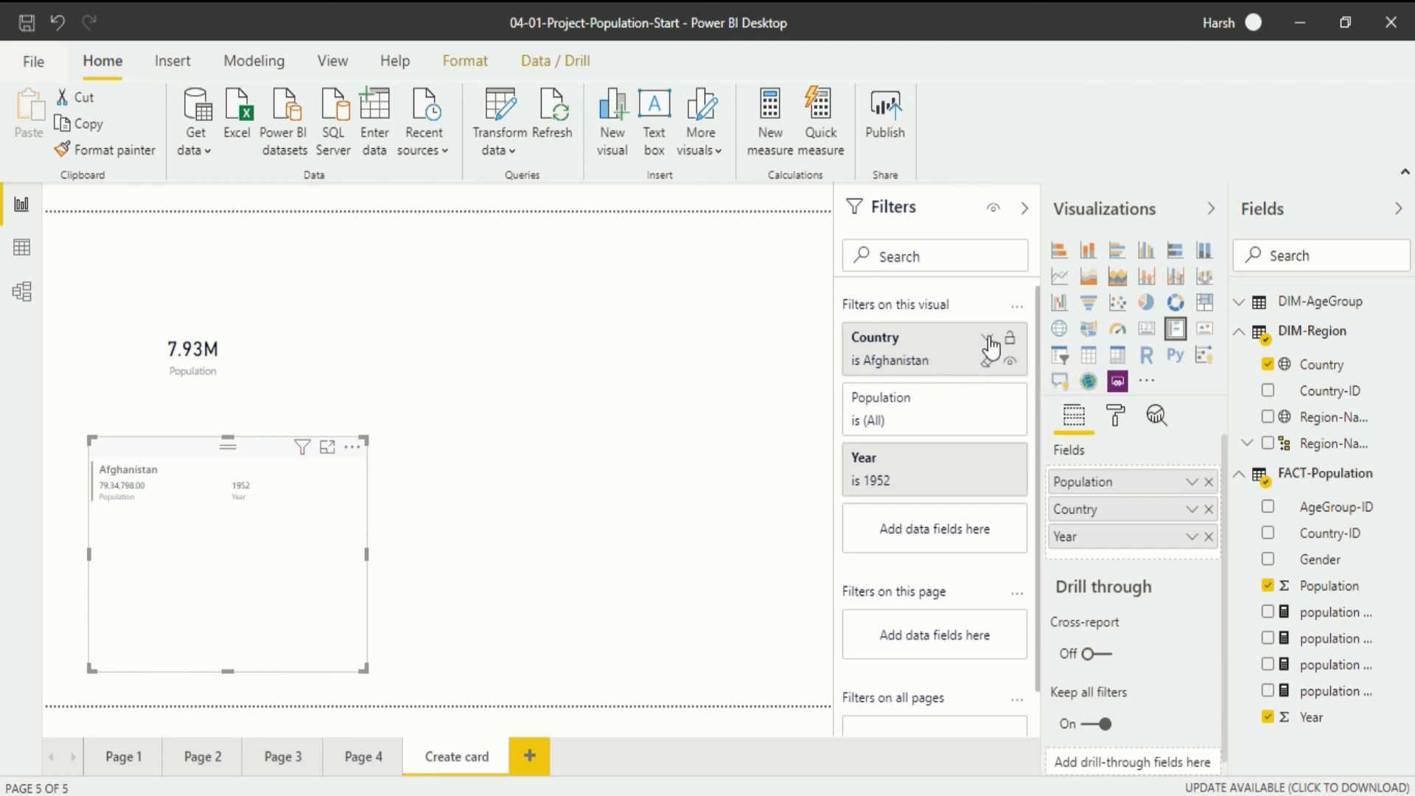
# Change the multi-row card's Country filter to Top N, showing the top 5 by Population, and review the listed countries
pyautogui.click(987, 339)
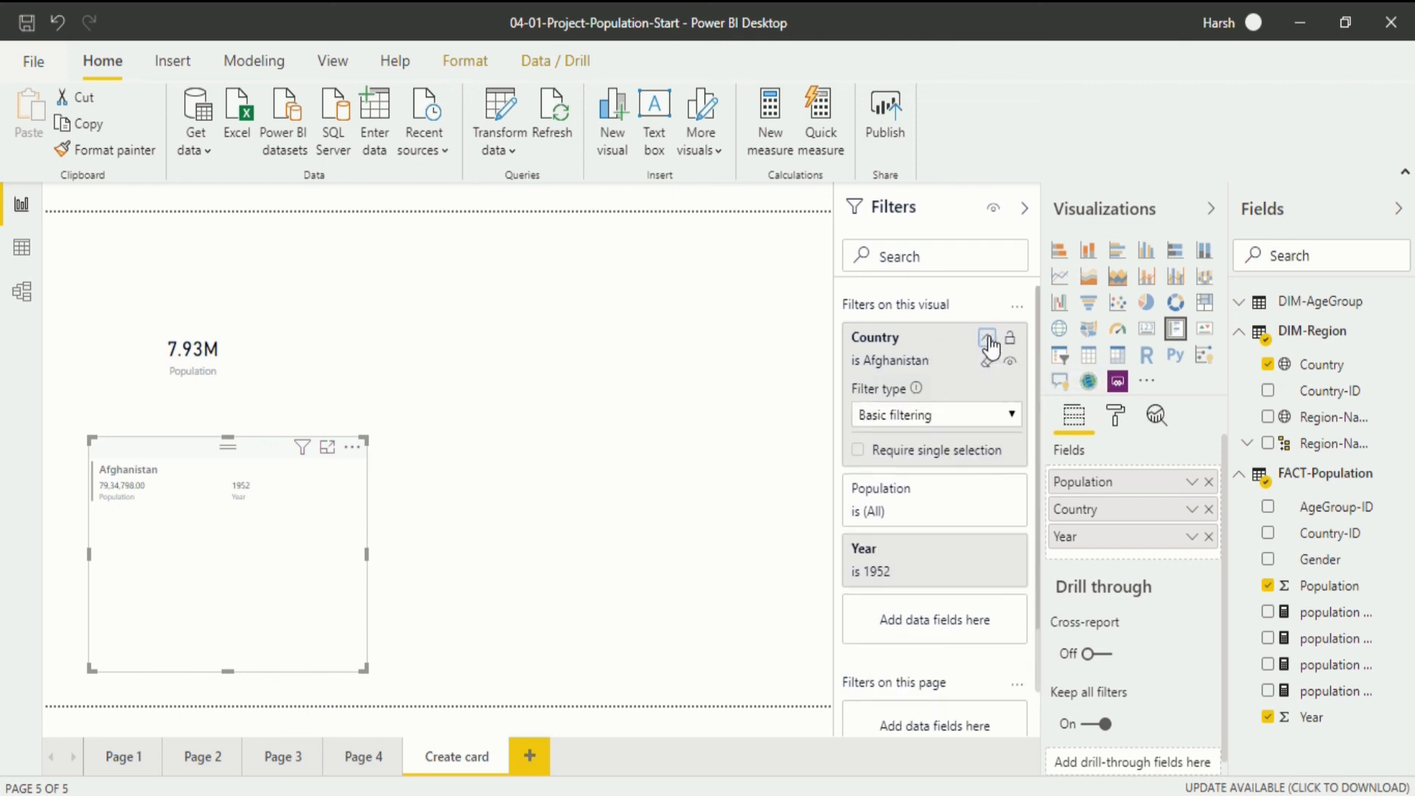
pyautogui.click(996, 418)
pyautogui.click(957, 471)
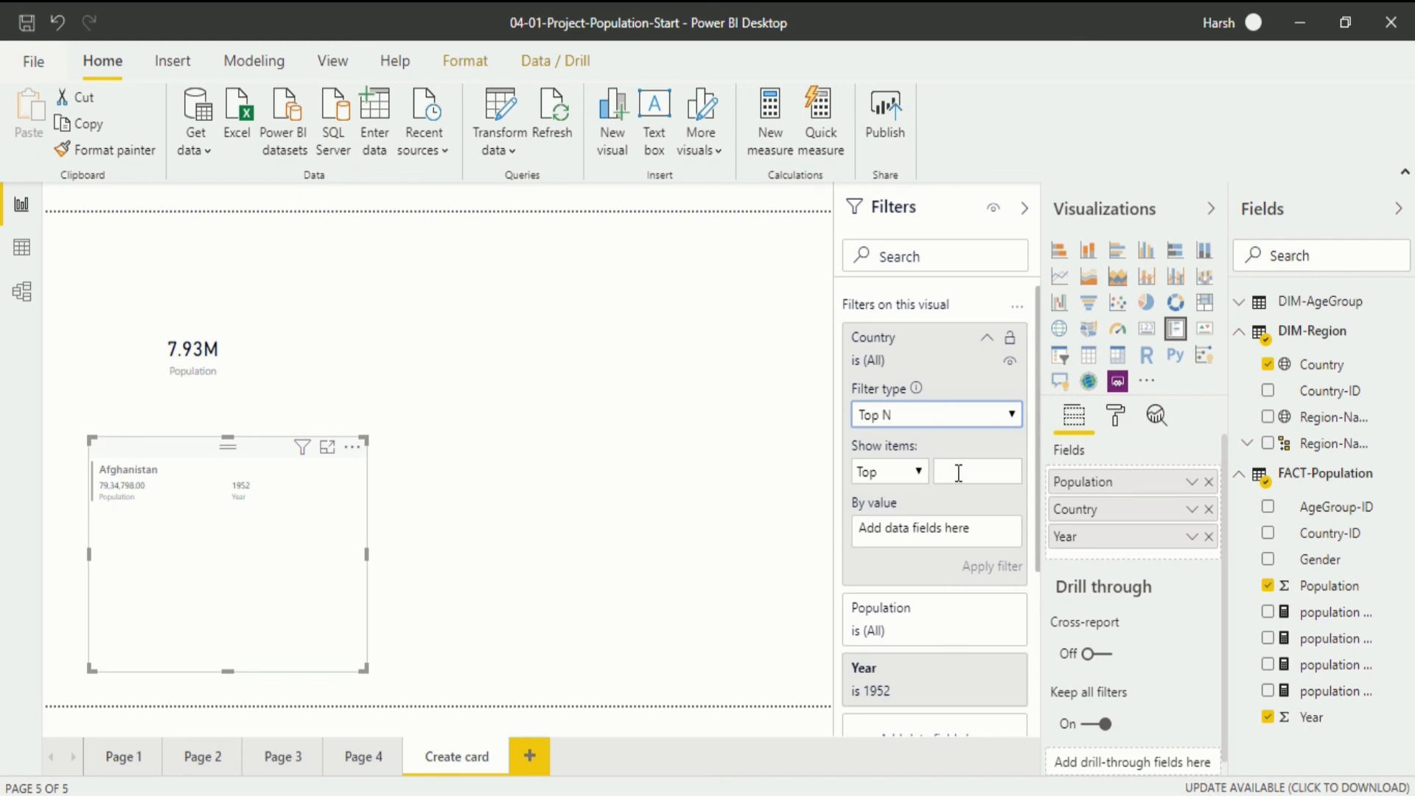
pyautogui.click(958, 472)
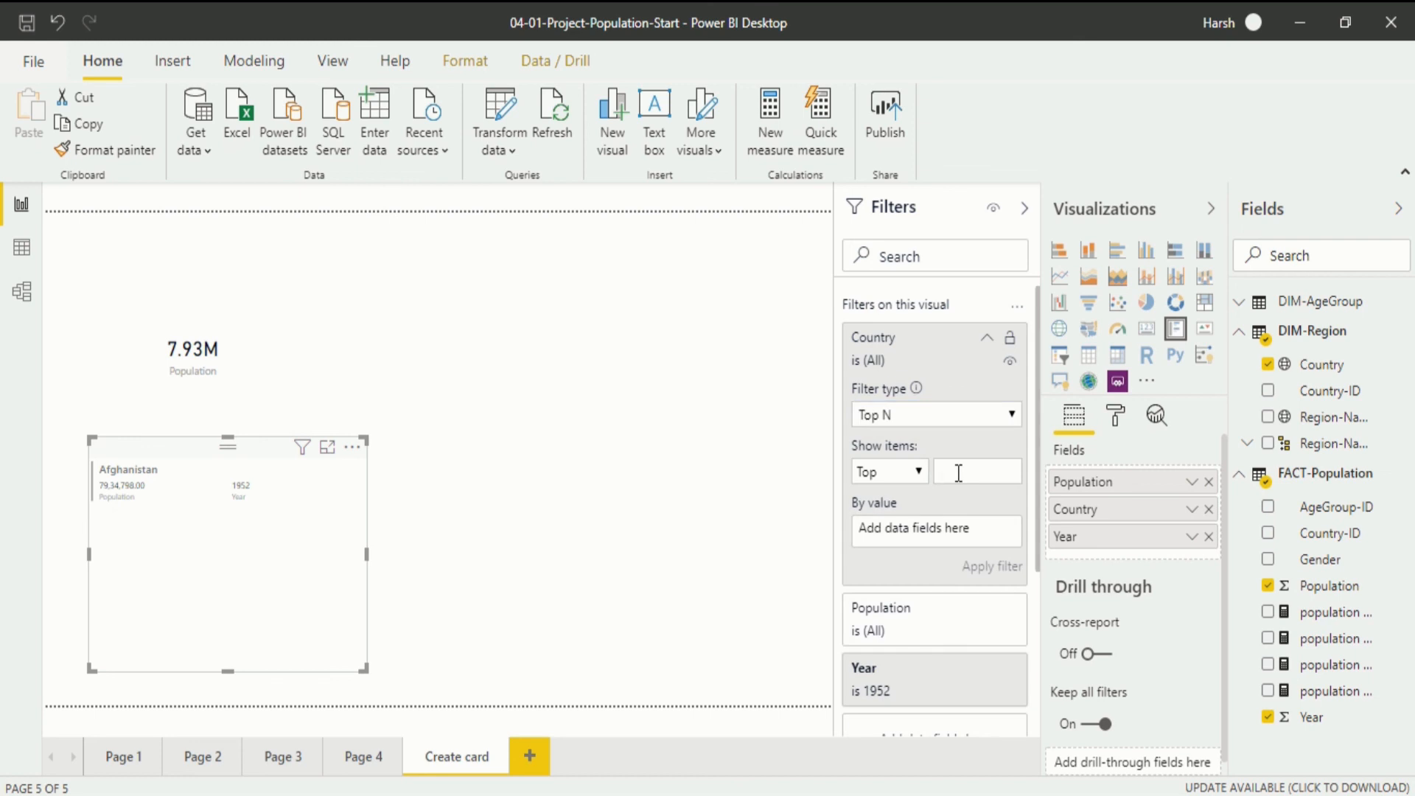
pyautogui.write('5')
pyautogui.moveTo(1337, 585); pyautogui.dragTo(939, 520)
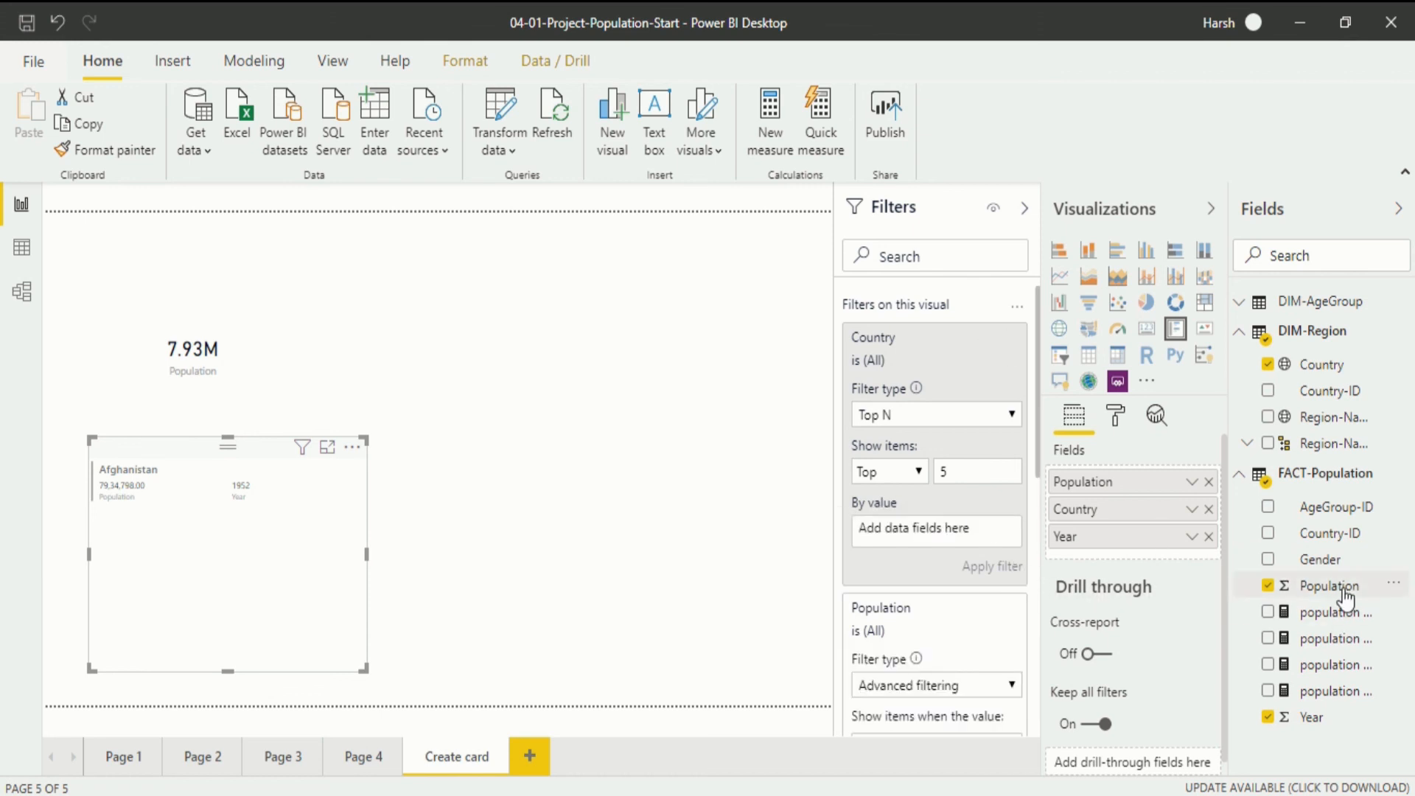
pyautogui.moveTo(1347, 598); pyautogui.dragTo(970, 528)
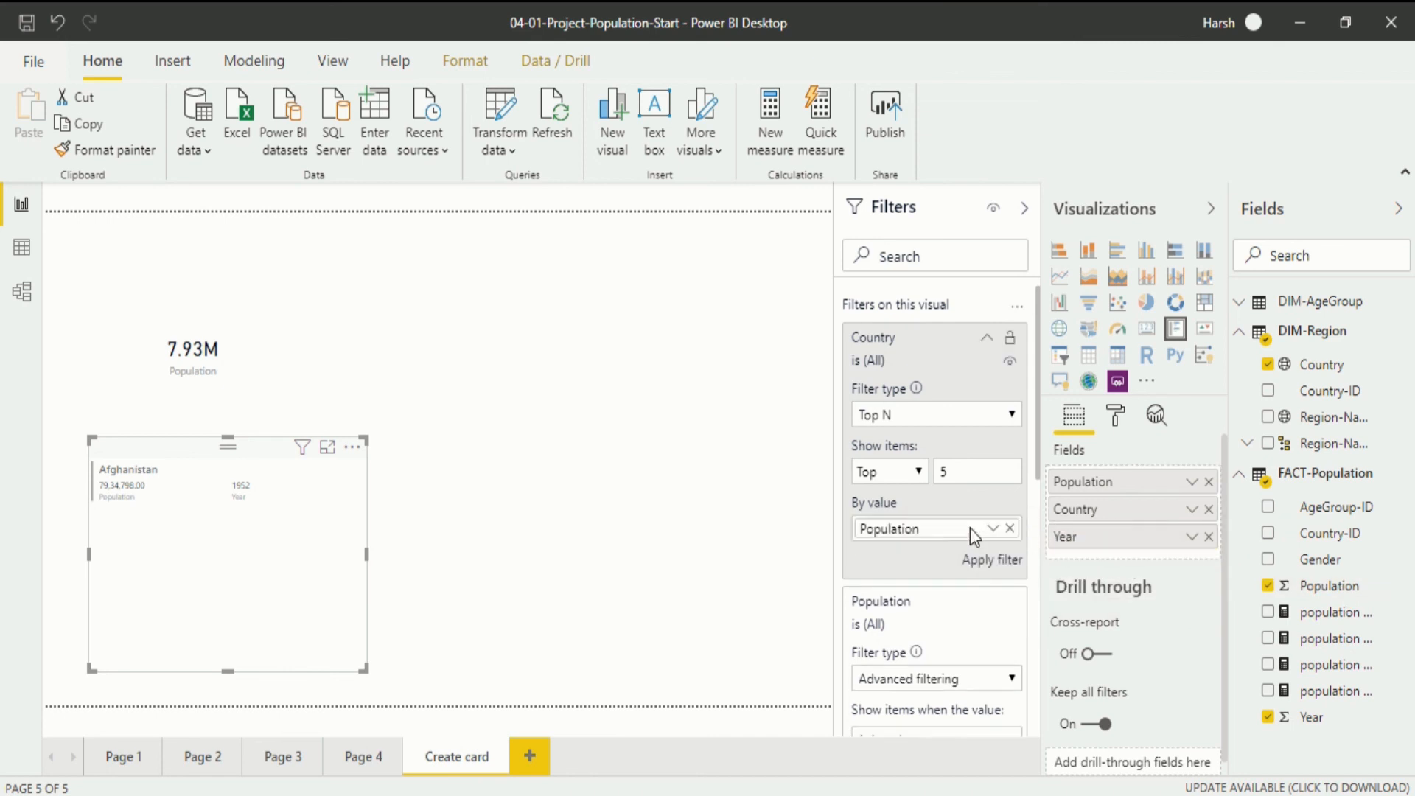
pyautogui.click(996, 561)
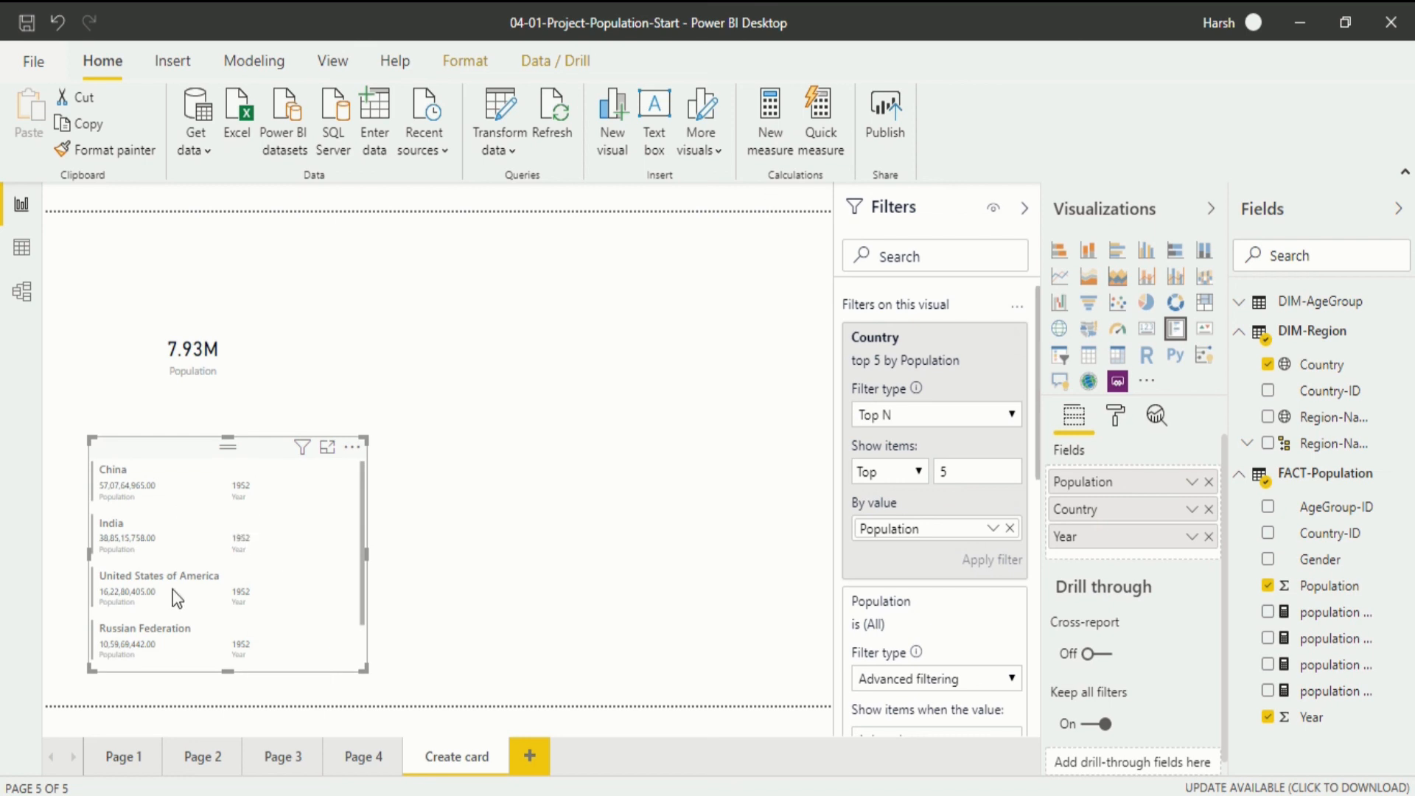
pyautogui.scroll(-1, 172, 590)
pyautogui.scroll(-1, 172, 590)
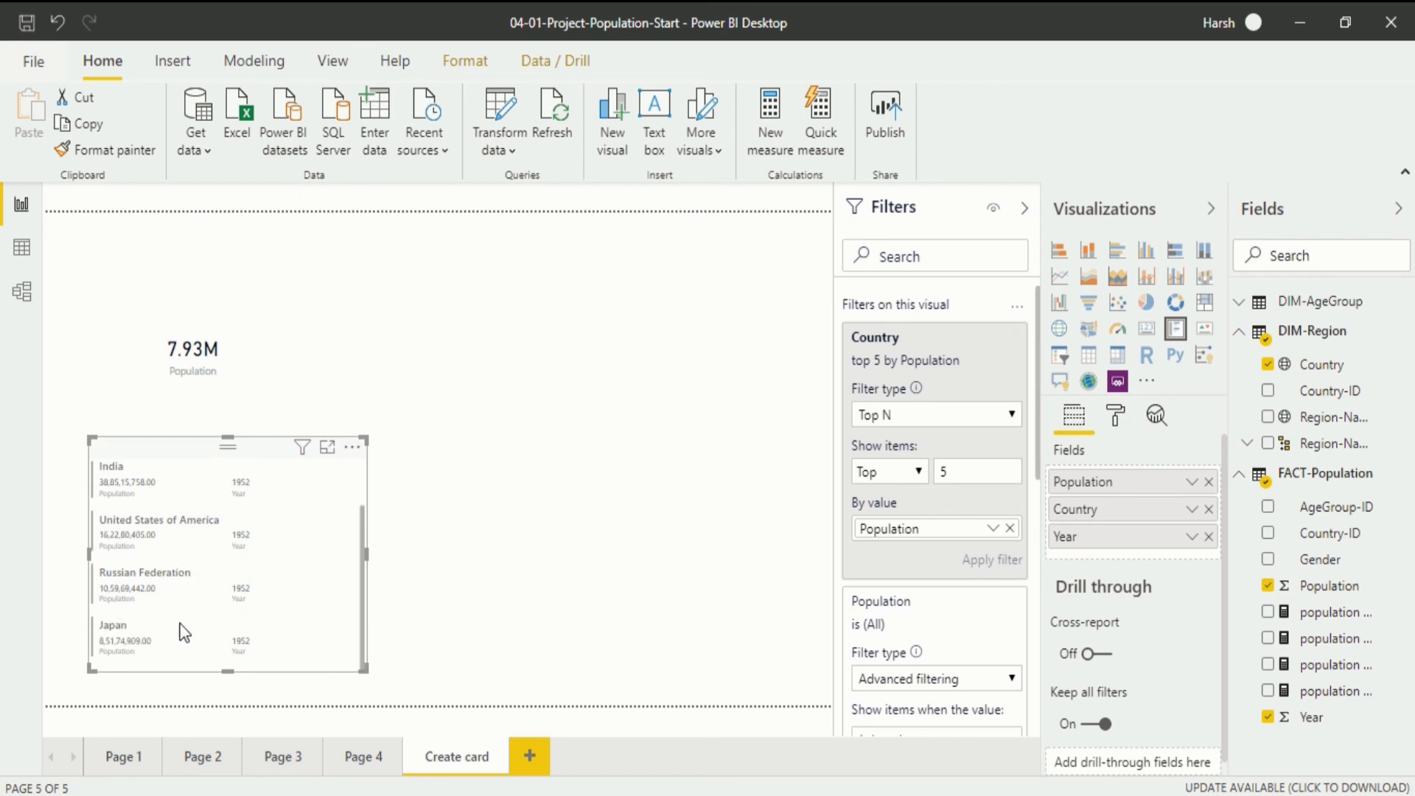
pyautogui.scroll(2, 217, 601)
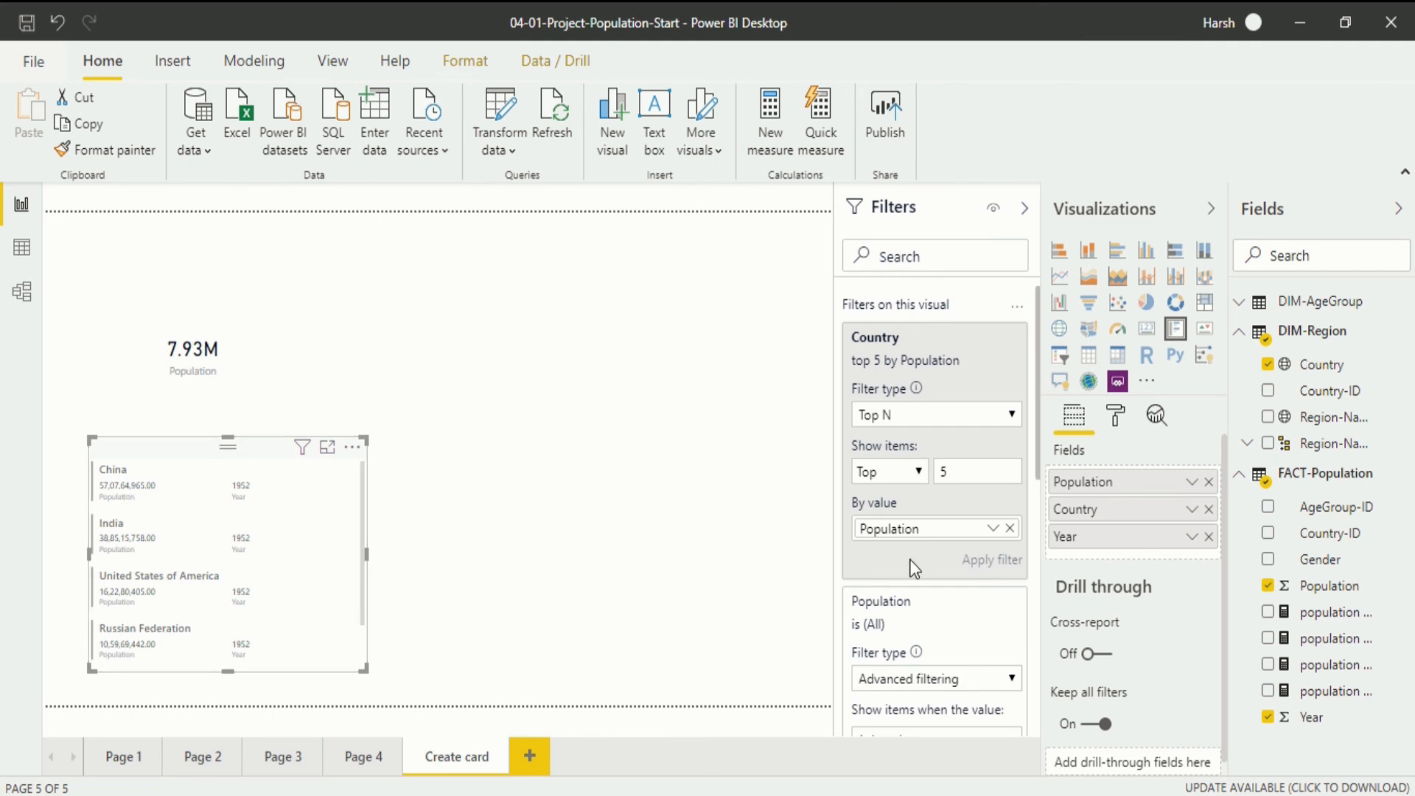
# Reorder the multi-row card's fields with Country first, try Population after Year, and finish with the order Country, Population, Year
pyautogui.moveTo(1118, 510); pyautogui.dragTo(1119, 488)
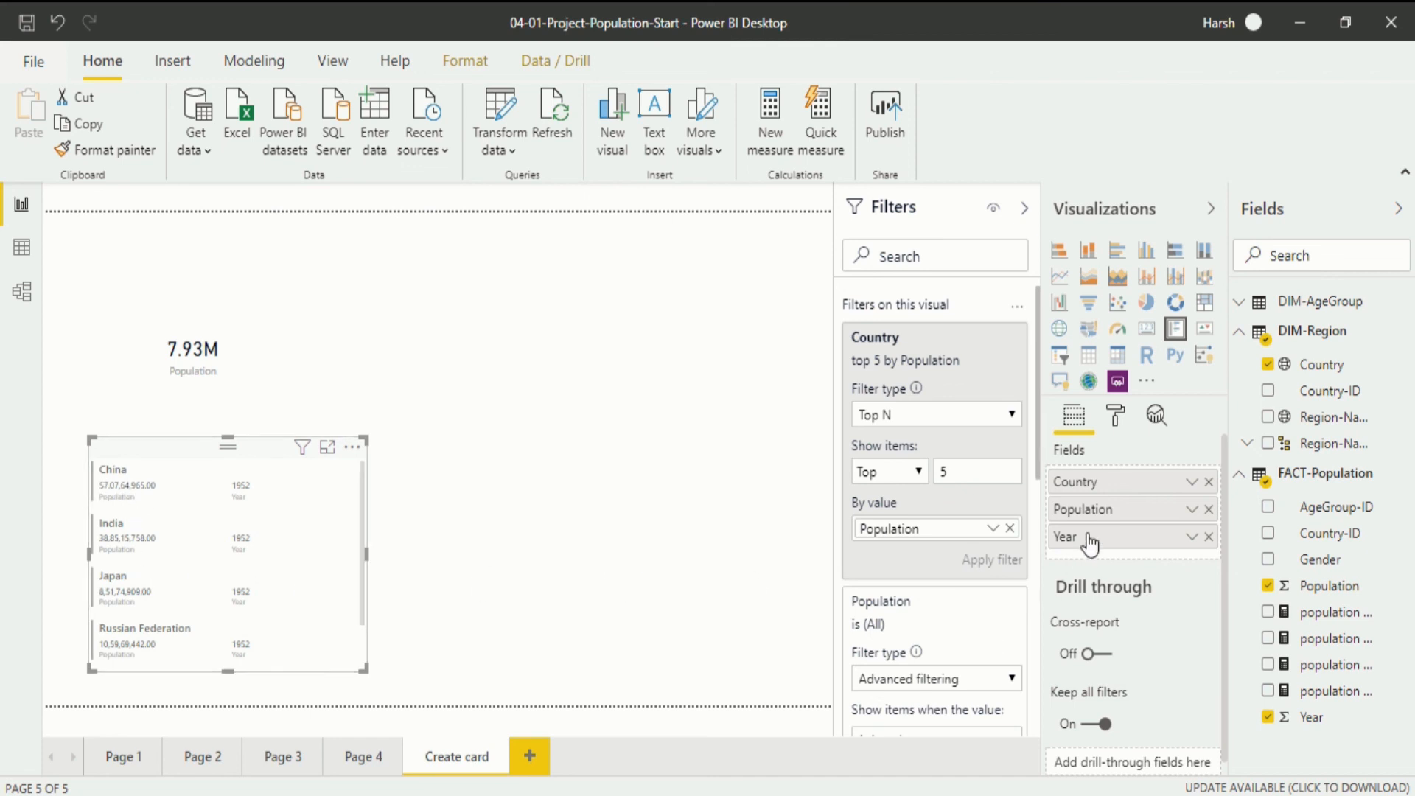
pyautogui.moveTo(1096, 519); pyautogui.dragTo(1103, 556)
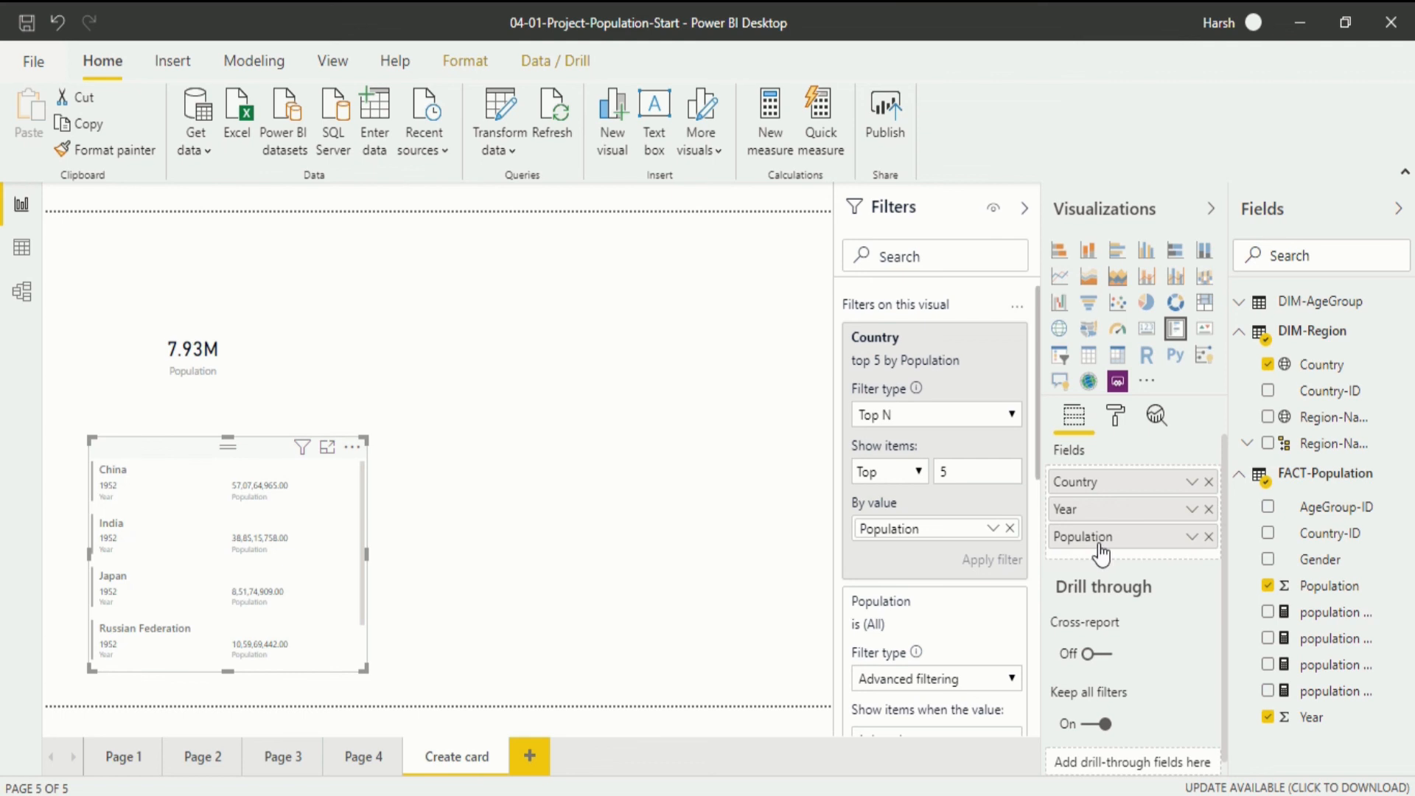
pyautogui.moveTo(1101, 552); pyautogui.dragTo(1091, 524)
pyautogui.moveTo(1113, 545)
pyautogui.mouseDown()
pyautogui.moveTo(1112, 496)
pyautogui.moveTo(1103, 522)
pyautogui.mouseUp()
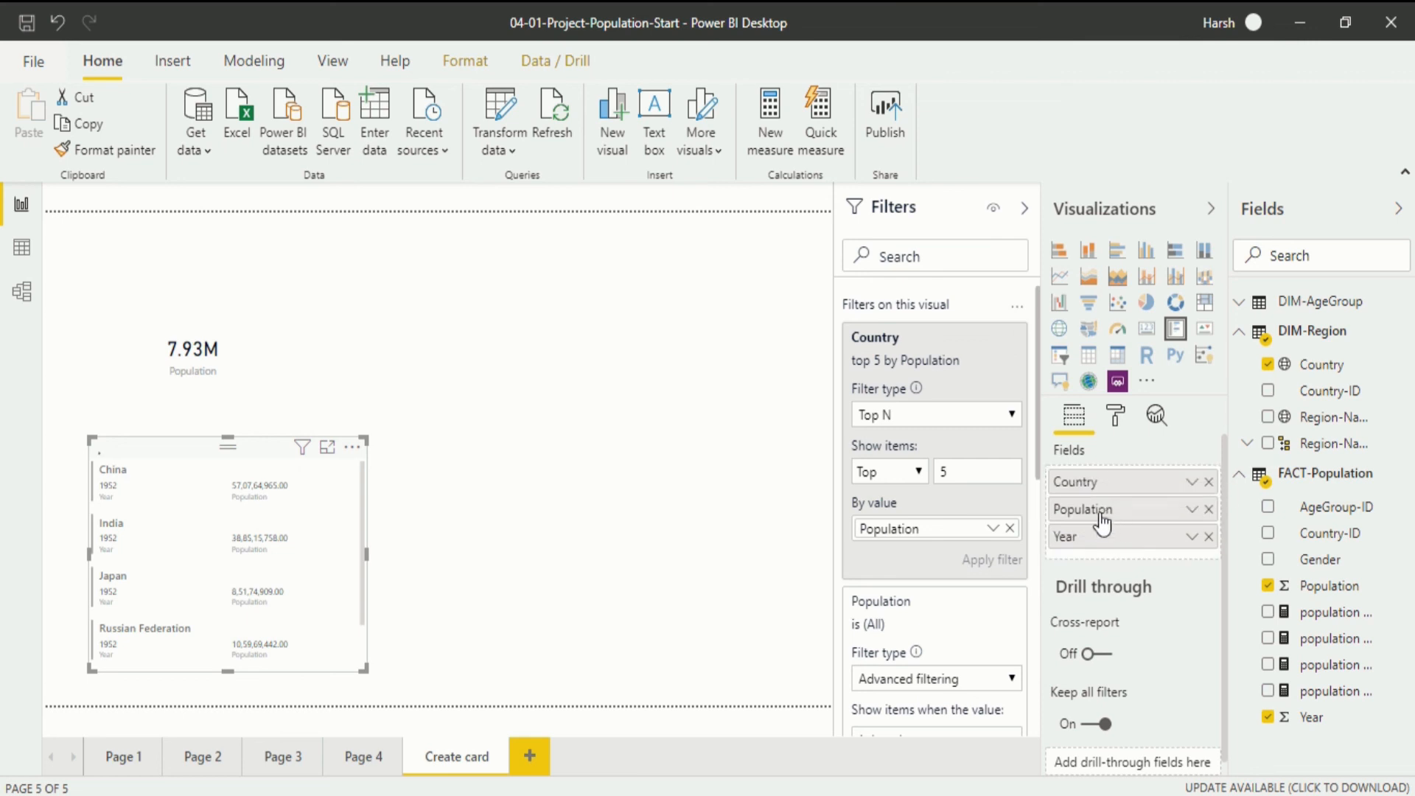